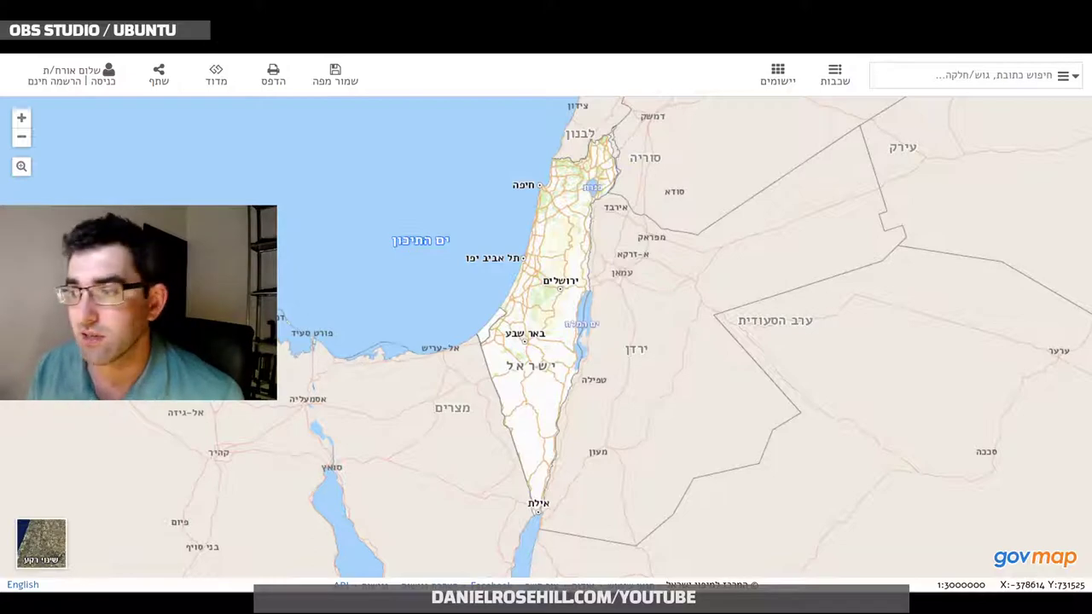
Turn on the active cellular antennas layer (אנטנות סלולריות פעילות) over Jerusalem at a scale that displays it, and open the layer's options.
scroll(597, 304, up, 3)
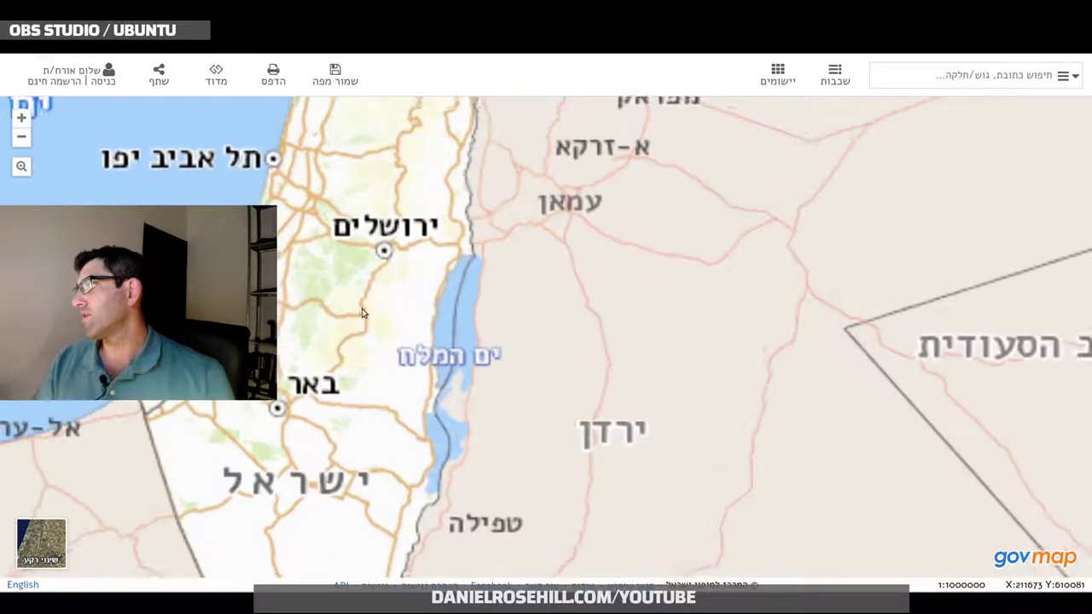
scroll(512, 359, up, 2)
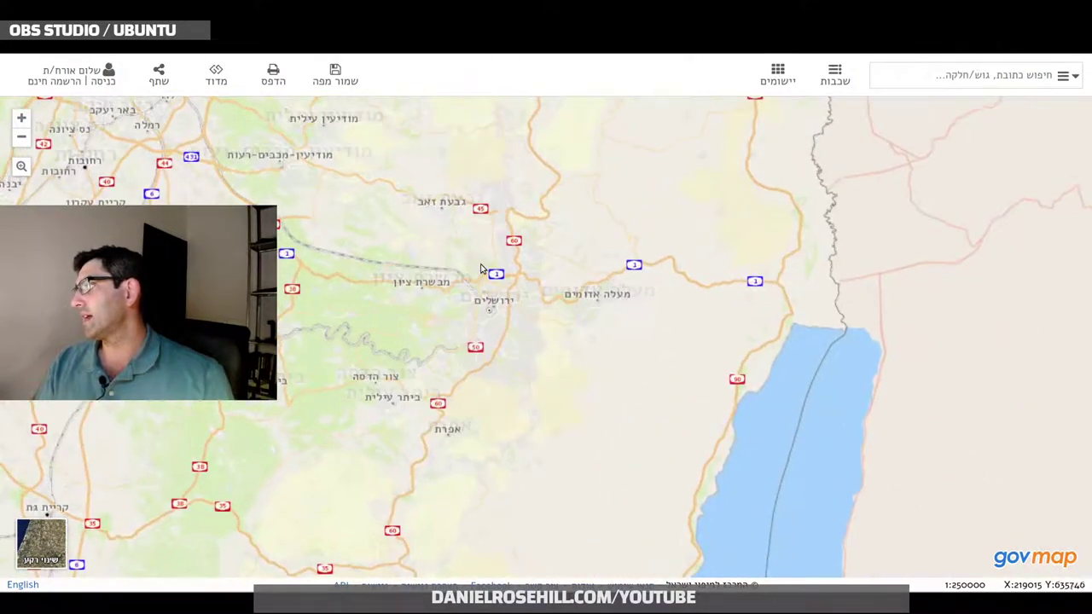
scroll(492, 320, up, 3)
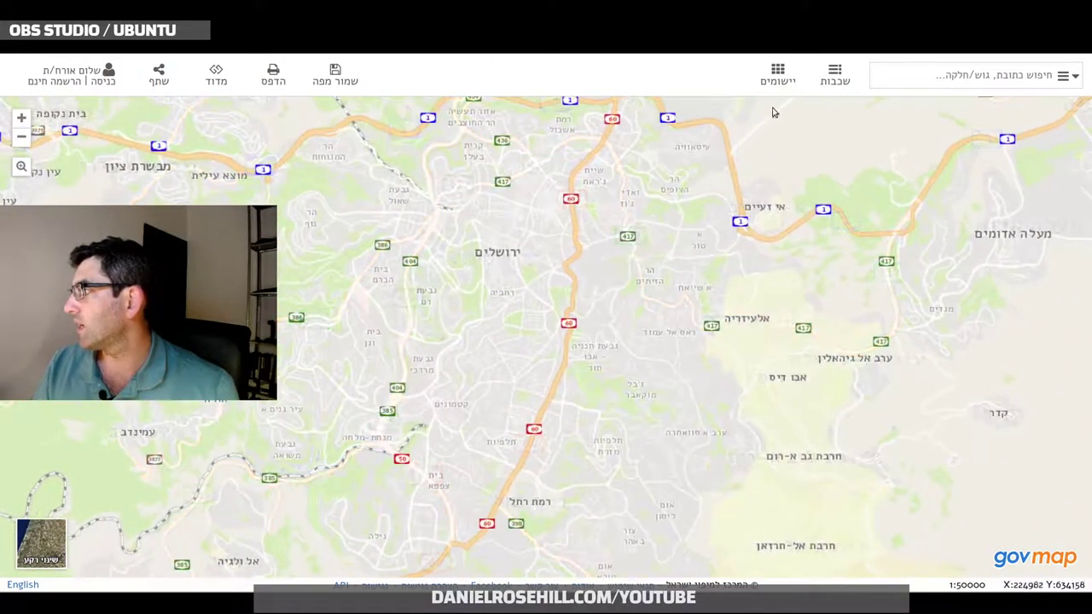
click(834, 75)
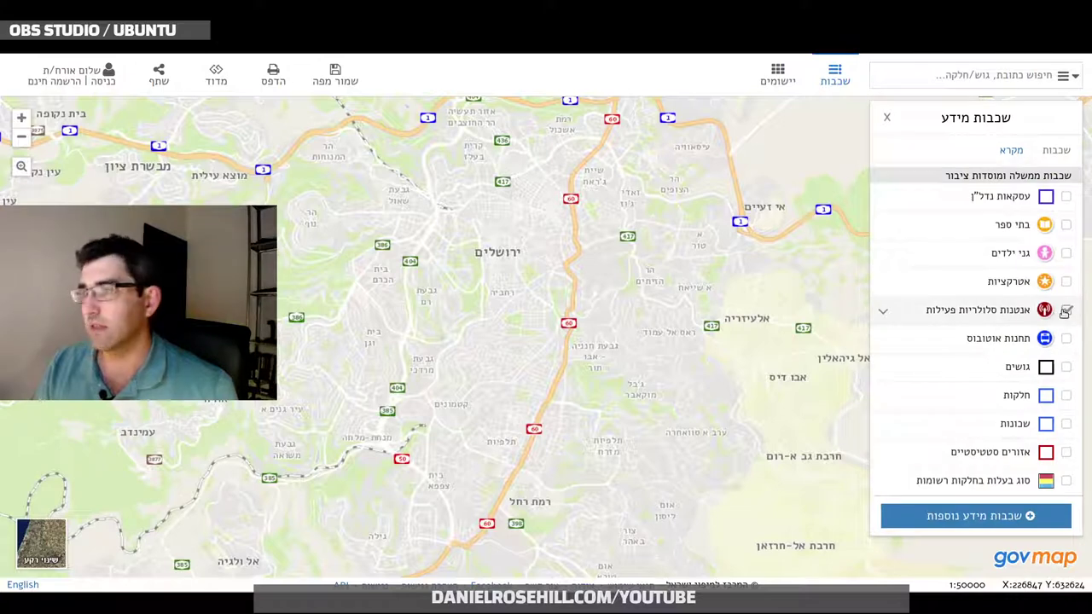
click(1066, 311)
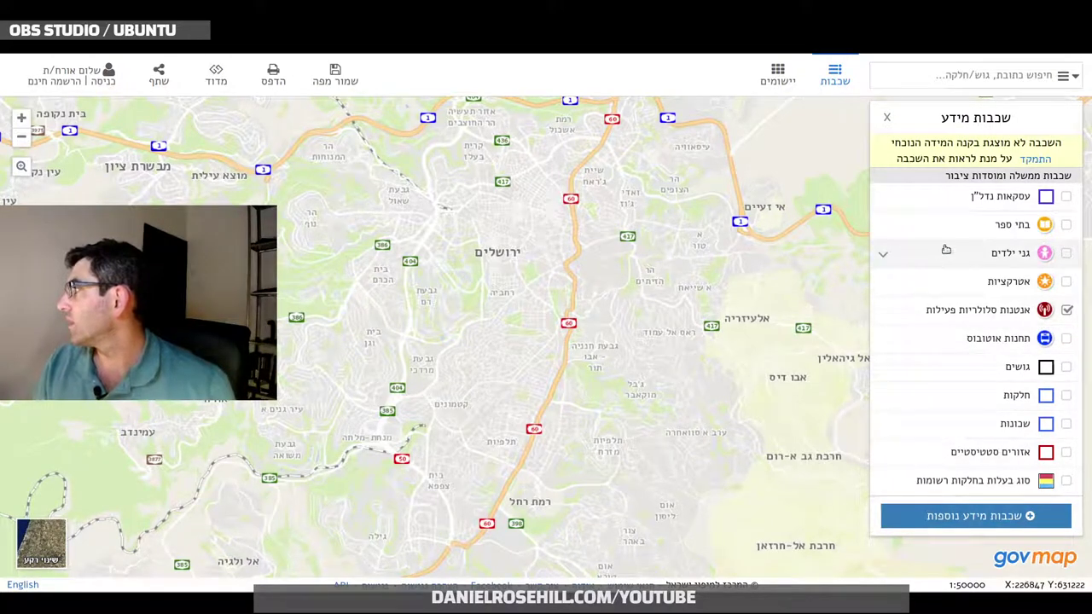
click(1035, 158)
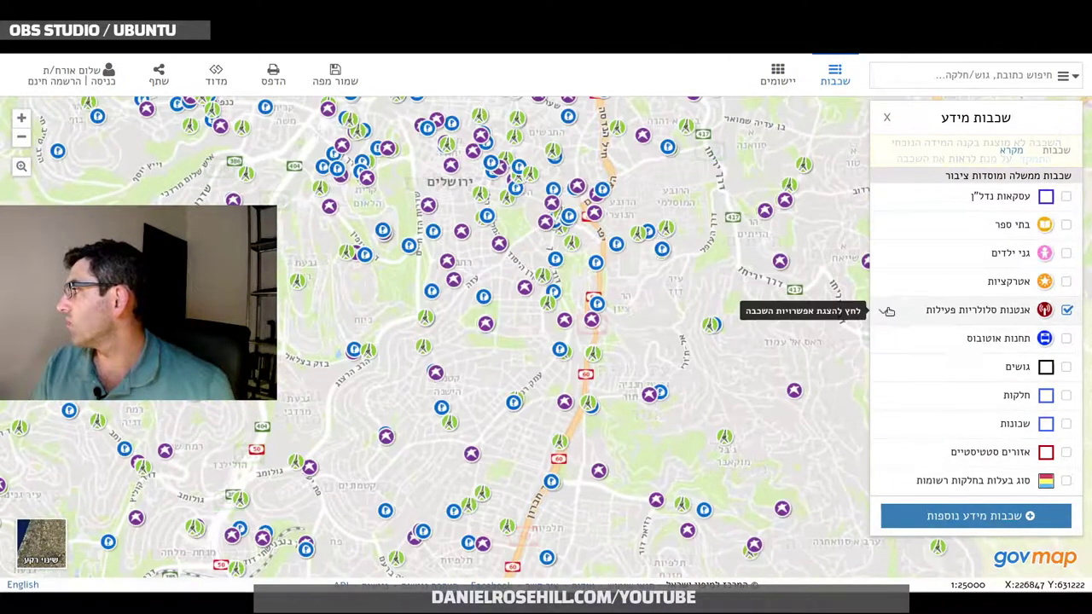
click(885, 312)
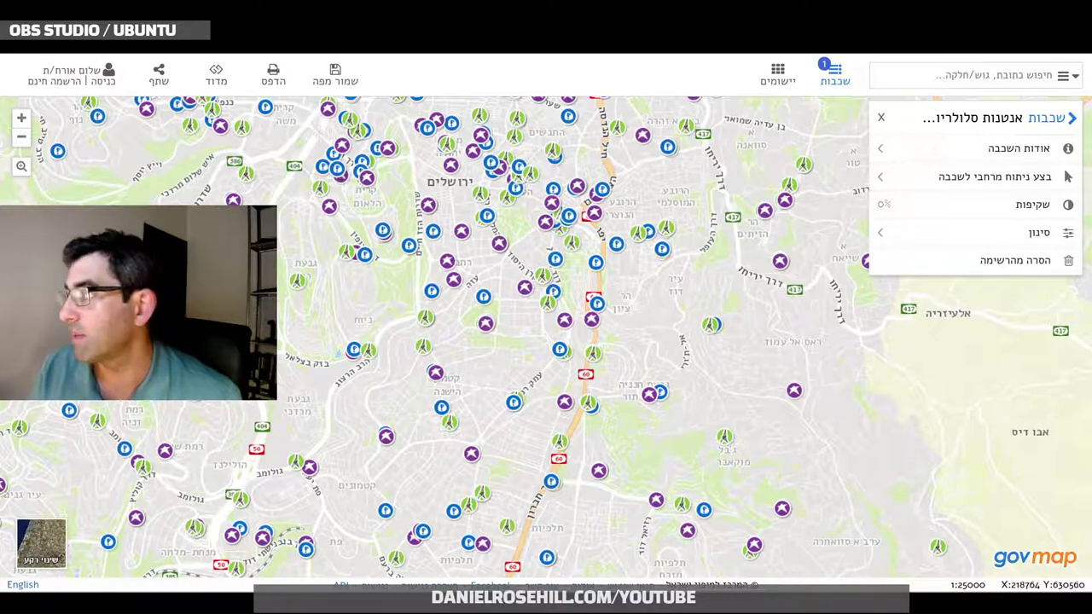
Read through the full details of the PHI antenna site JC2233D in Jerusalem, and close them.
scroll(299, 440, down, 2)
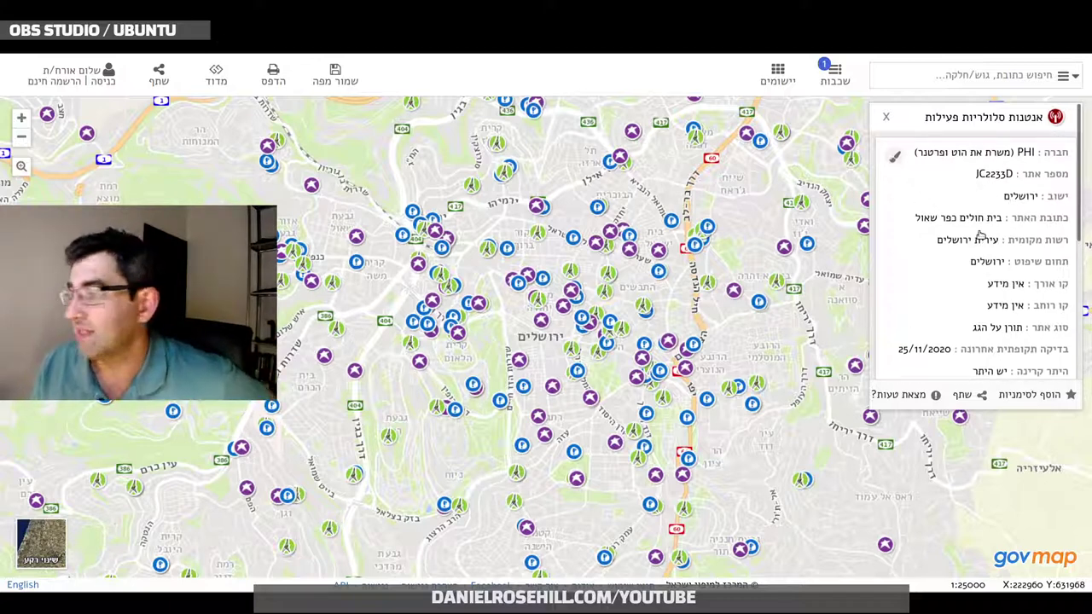
scroll(981, 236, down, 3)
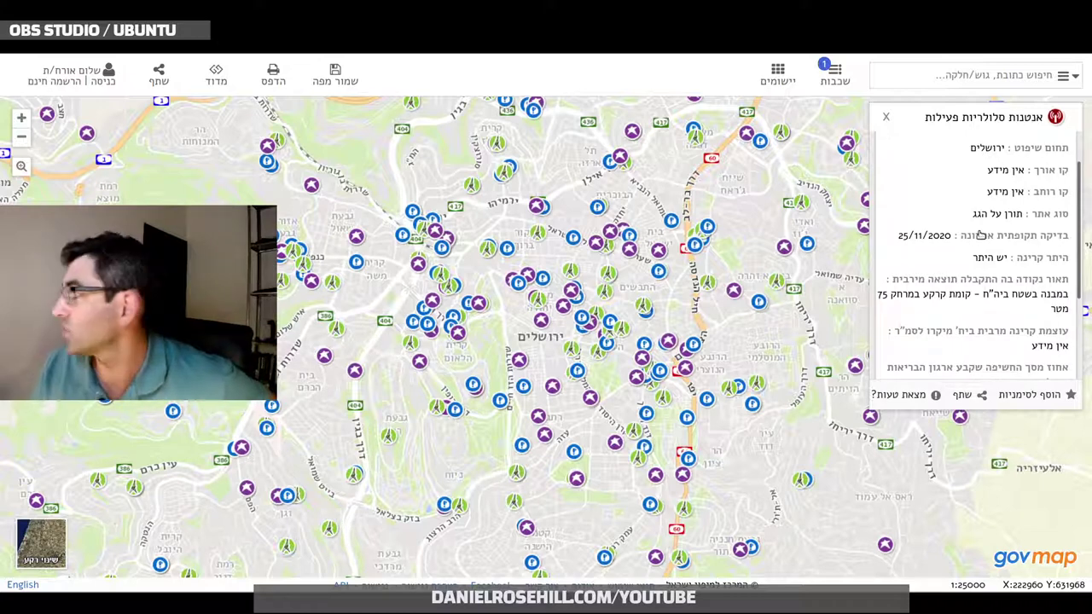
scroll(981, 236, down, 4)
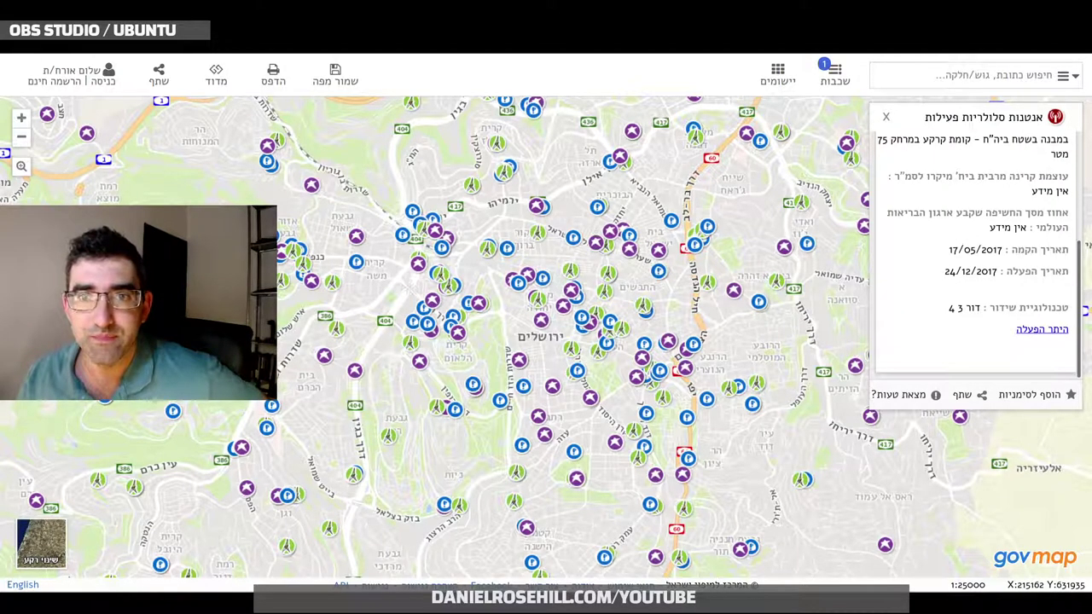
click(884, 118)
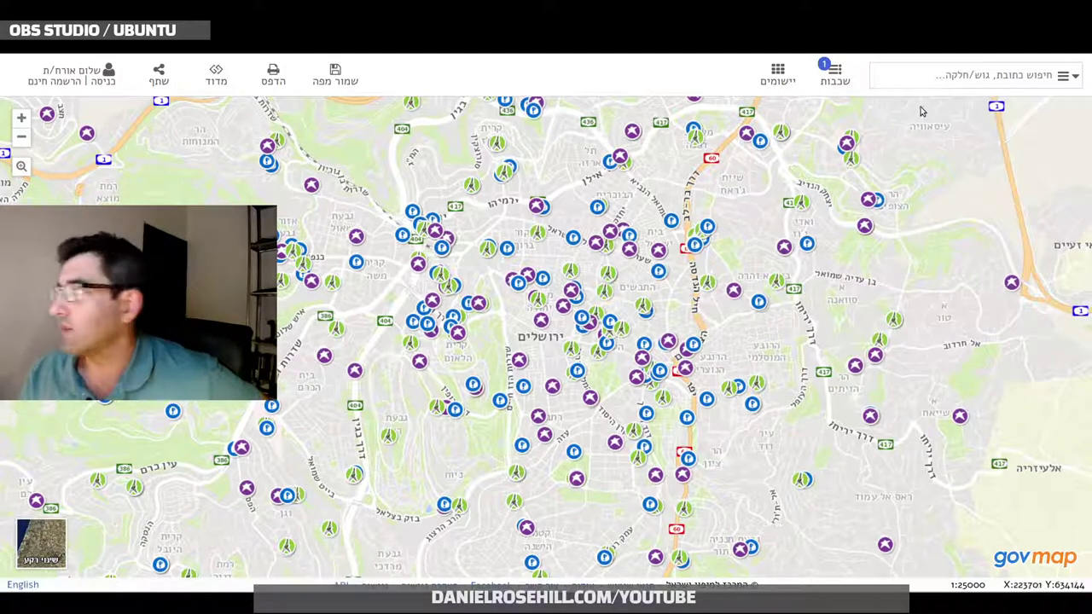
Filter the active cellular antennas layer by broadcast technology (טכנולוגיית שידור), searching for 5 and adding the first value, דור 2 3 4 5.
click(832, 75)
click(884, 314)
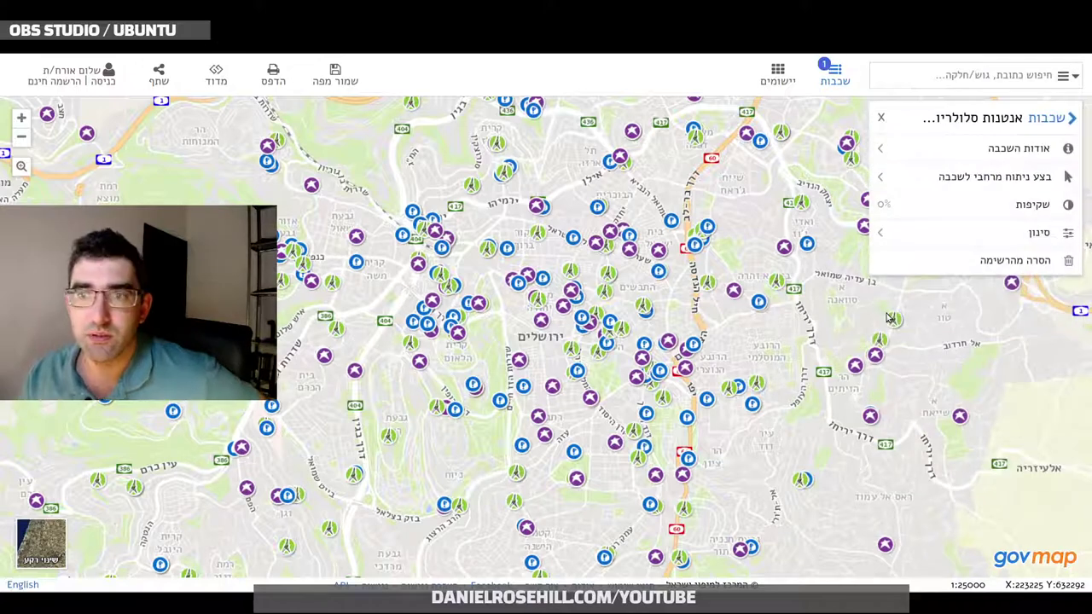
click(883, 238)
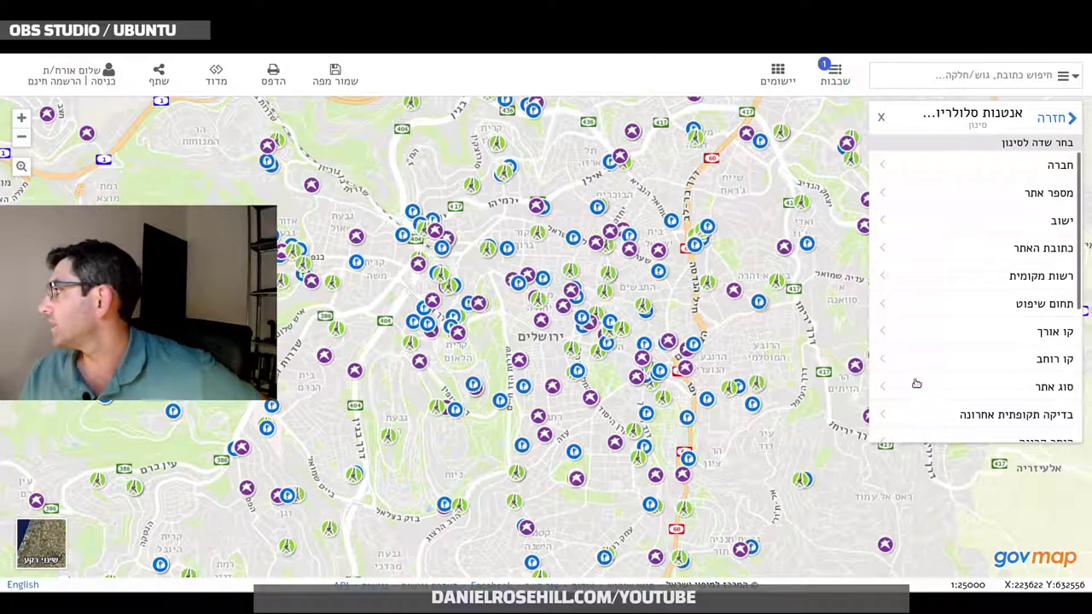
scroll(973, 238, down, 2)
scroll(974, 238, down, 3)
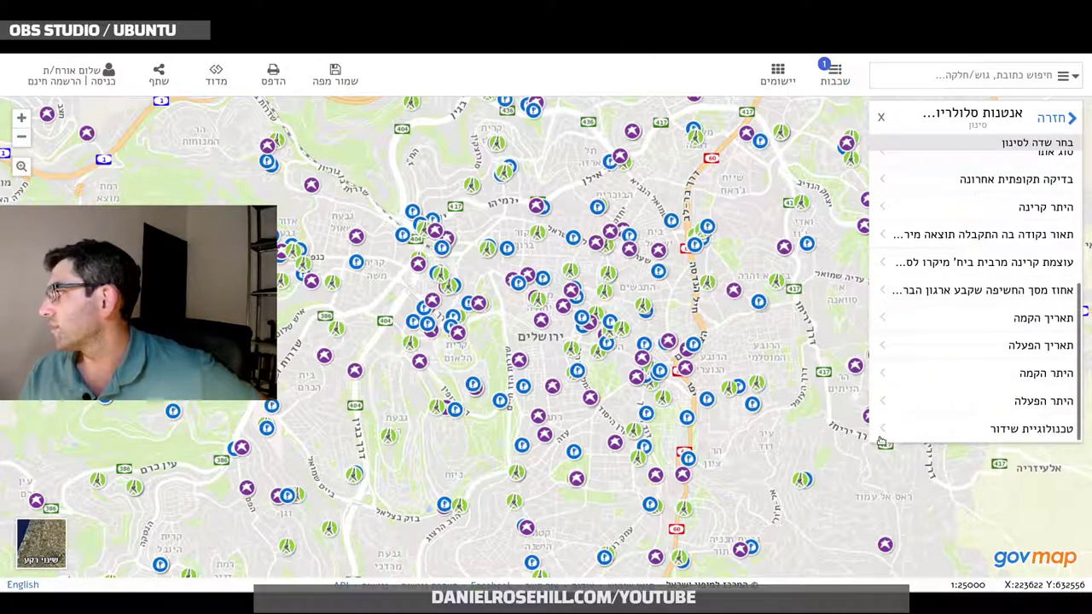
click(884, 431)
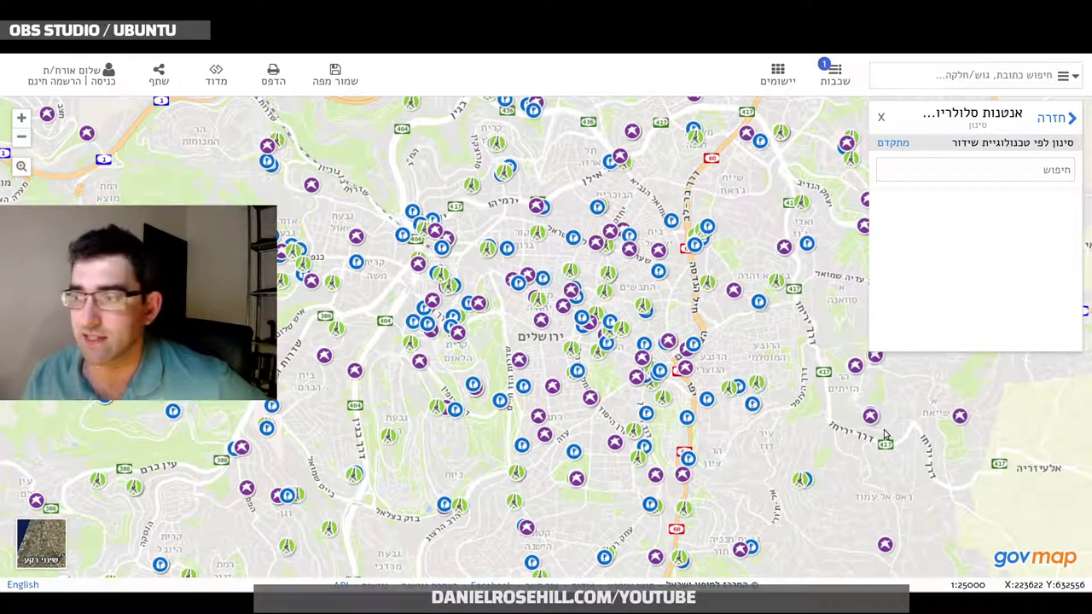
click(1061, 172)
text(5g)
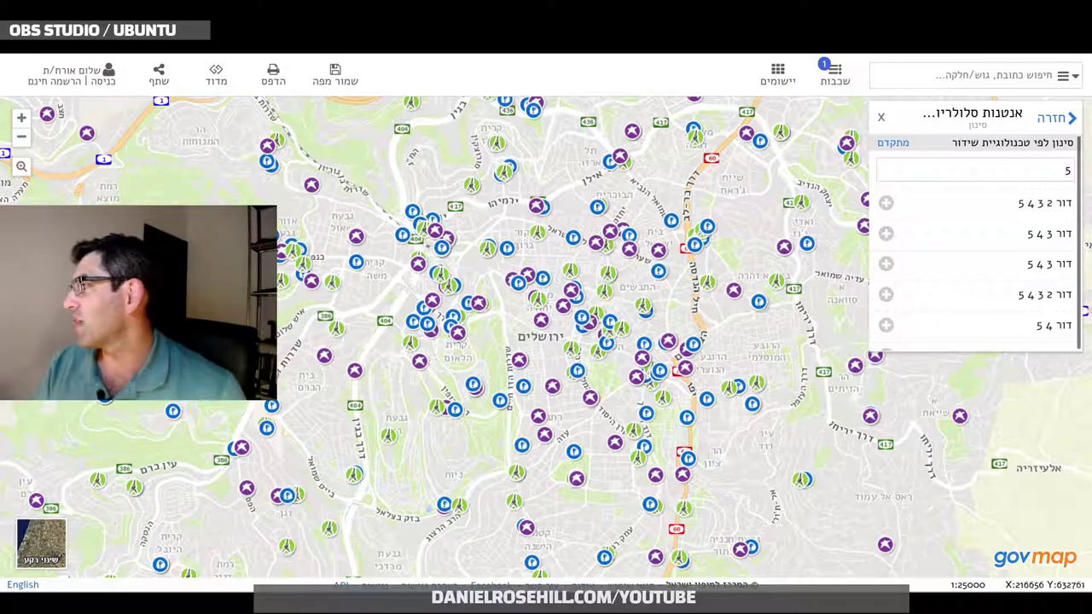
click(885, 203)
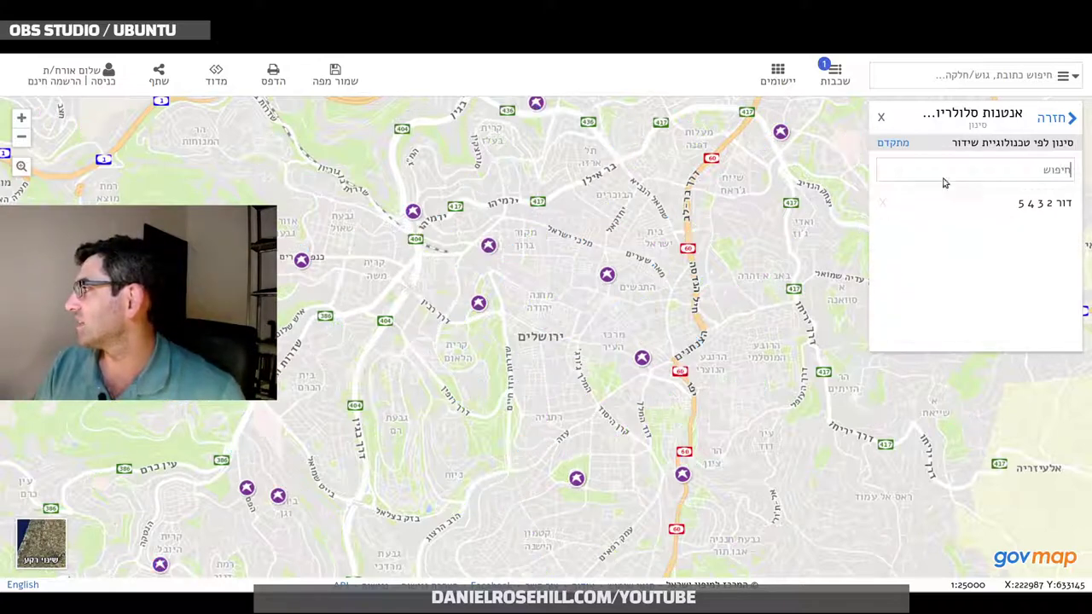
Add the remaining 5G values to the technology filter: both דור 3 4 5 entries, the second דור 2 3 4 5, דור 4 5 and דור 5.
text(5)
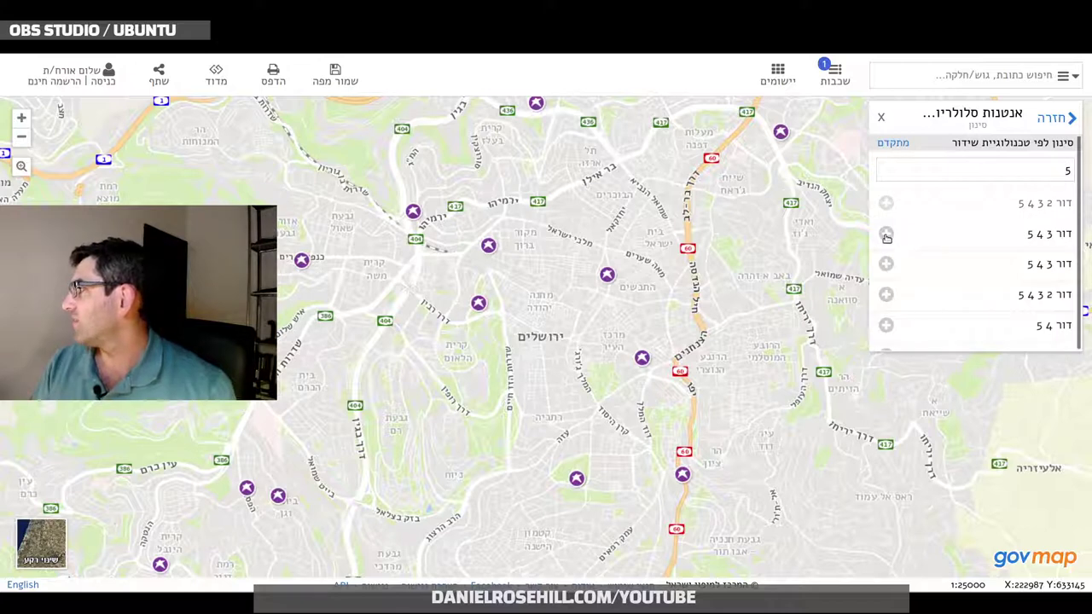
click(887, 235)
click(990, 163)
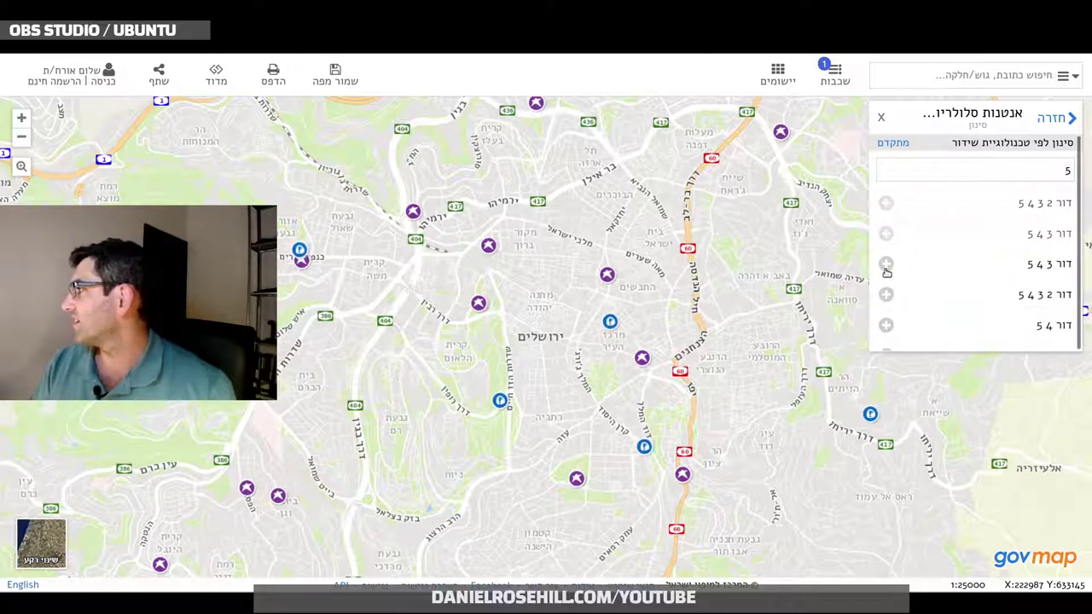
click(883, 271)
click(979, 172)
text(5)
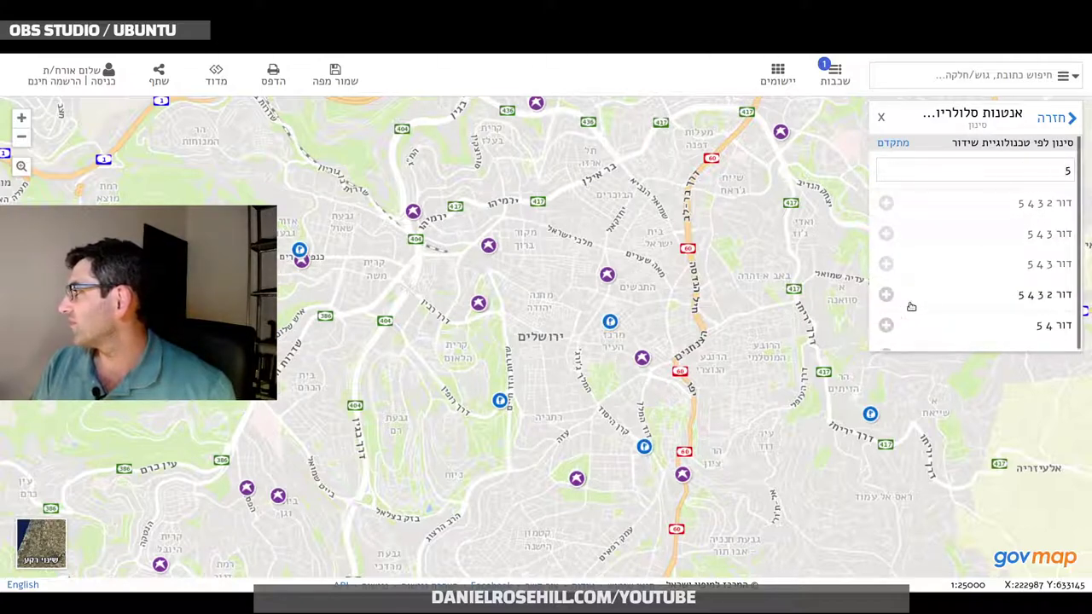
click(886, 273)
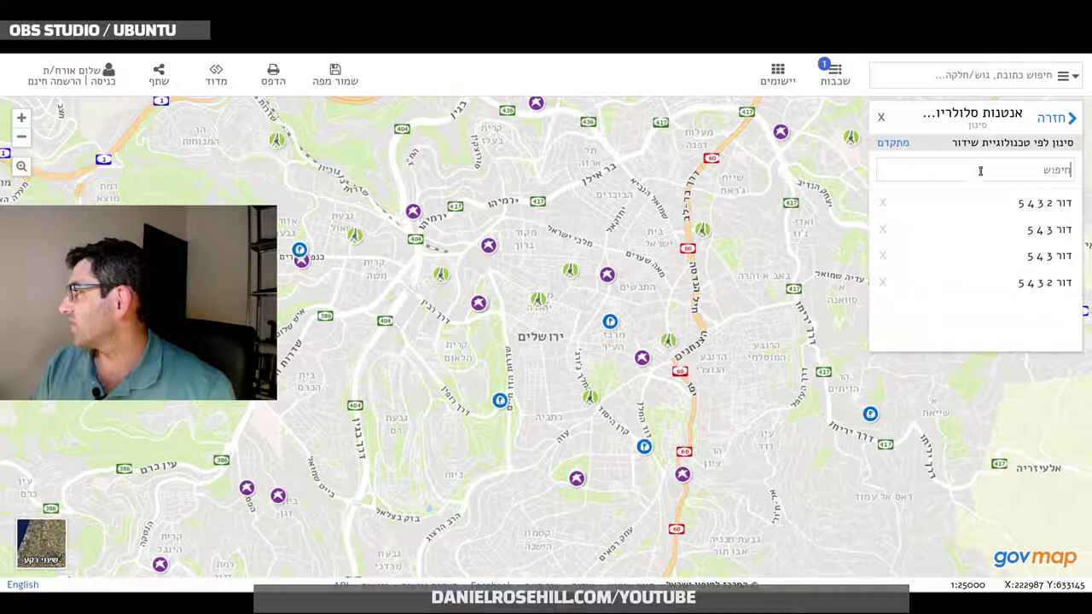
click(887, 304)
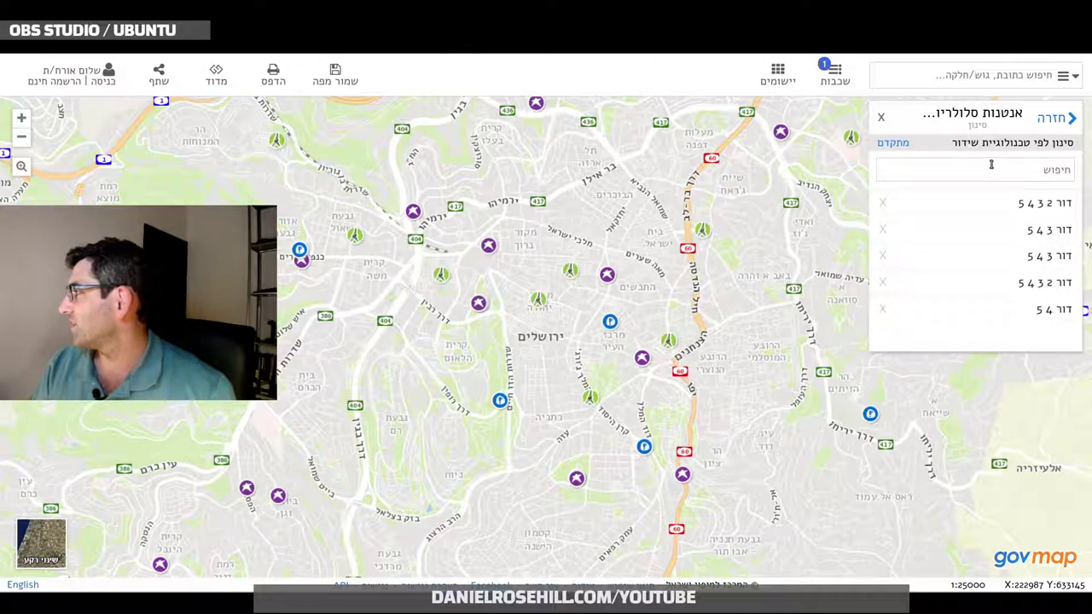
click(886, 335)
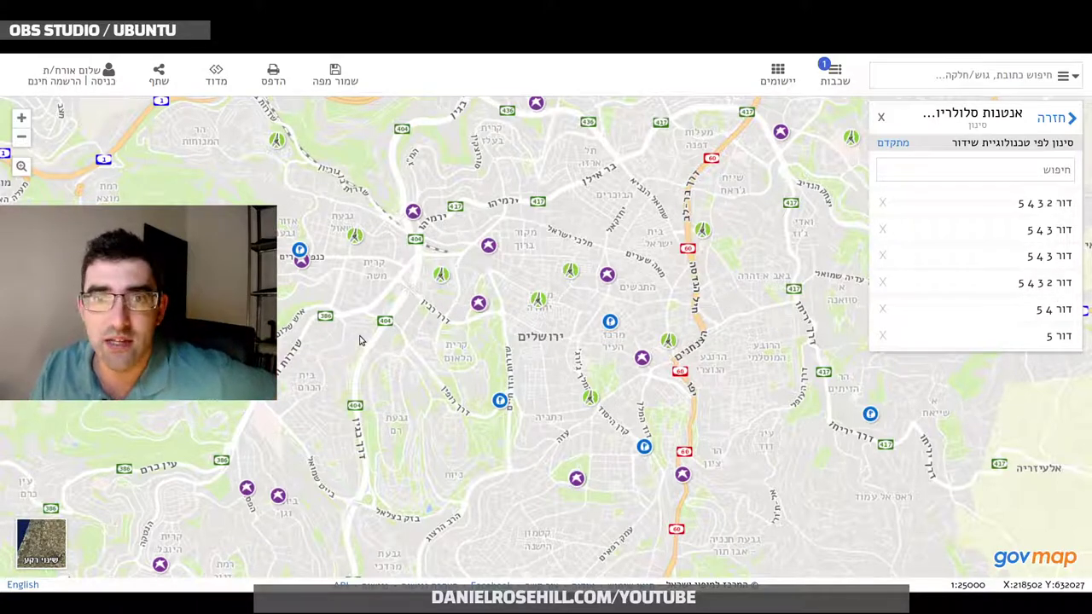
Examine how the filtered 5G antennas are distributed across Jerusalem.
scroll(399, 273, down, 1)
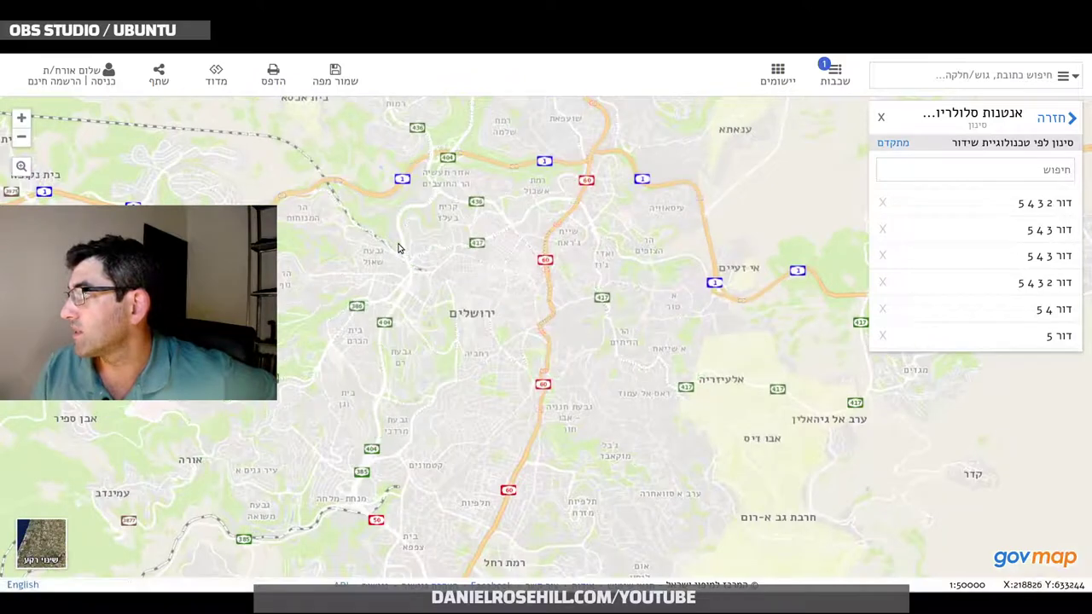
scroll(403, 255, up, 1)
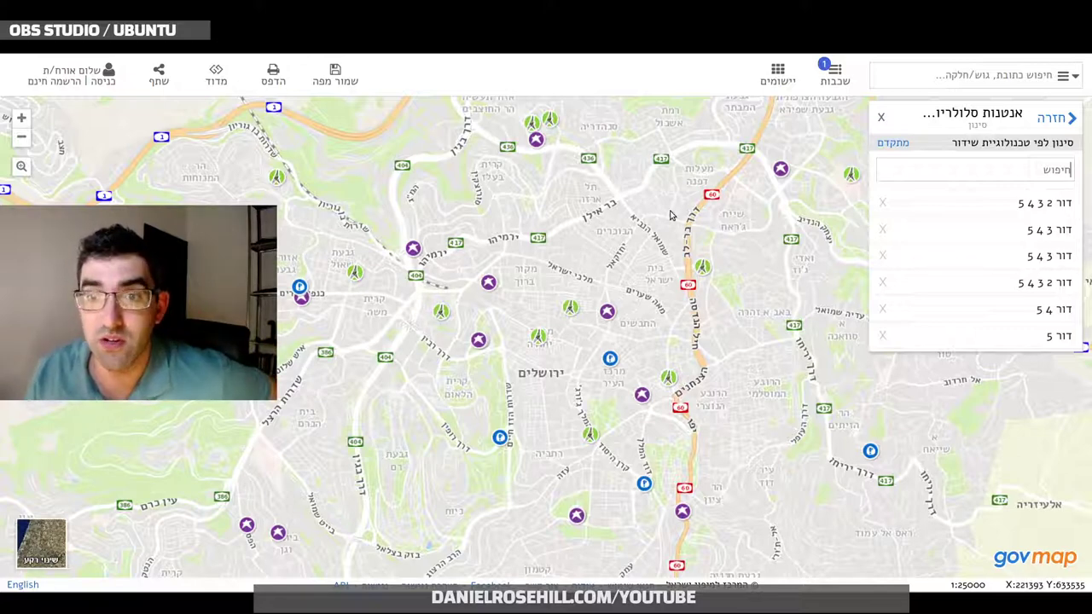
drag(636, 200, 546, 358)
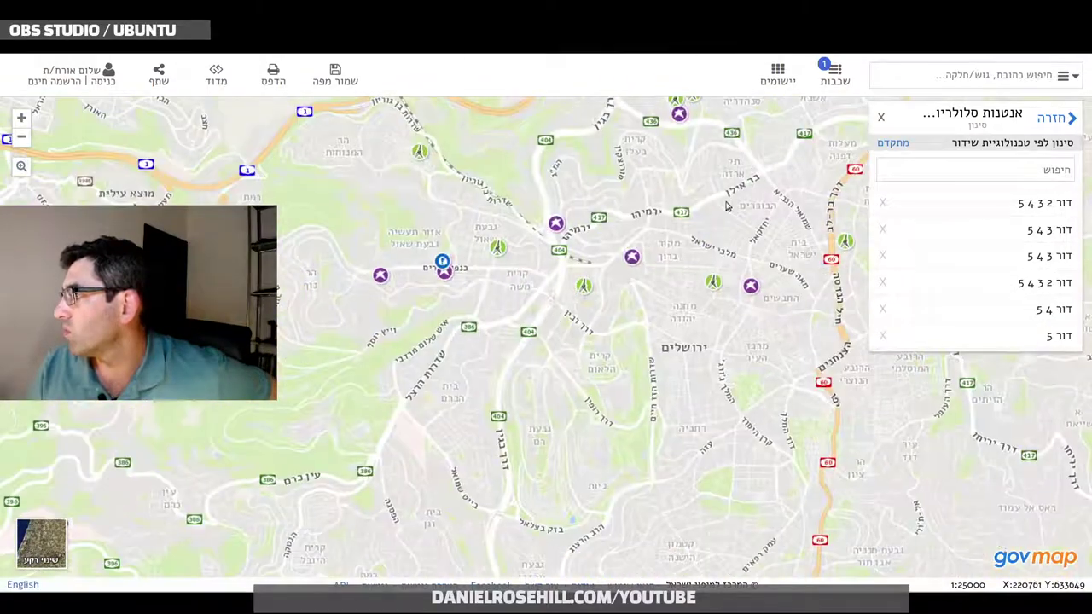
Open the spatial analysis application (ניתוח מרחבי) with all of Jerusalem in view, and check that active cellular antennas is its selected layer.
scroll(539, 362, down, 2)
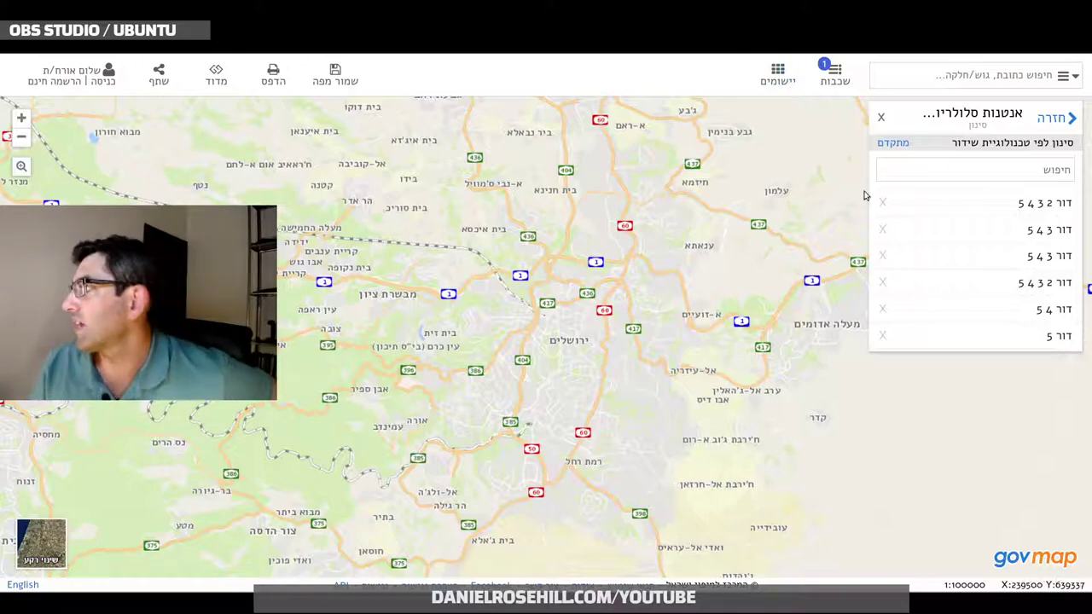
click(766, 70)
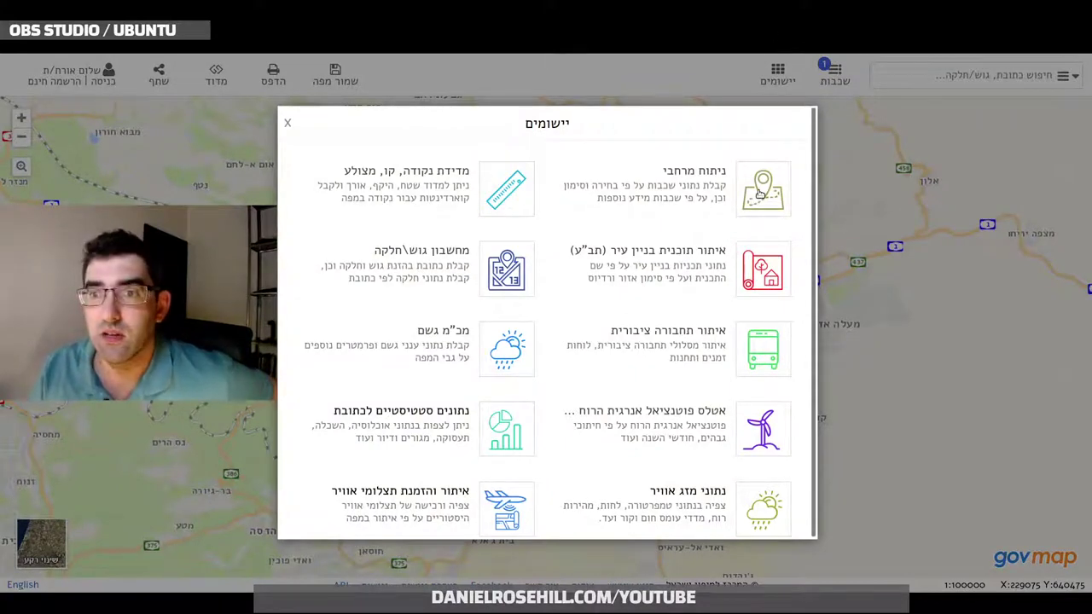
click(759, 195)
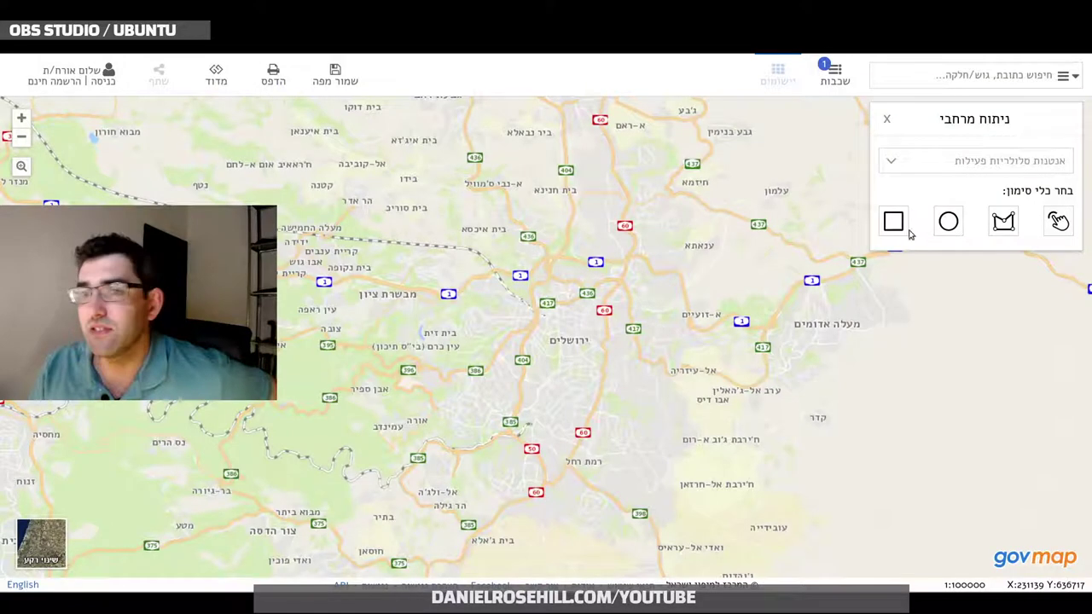
click(970, 164)
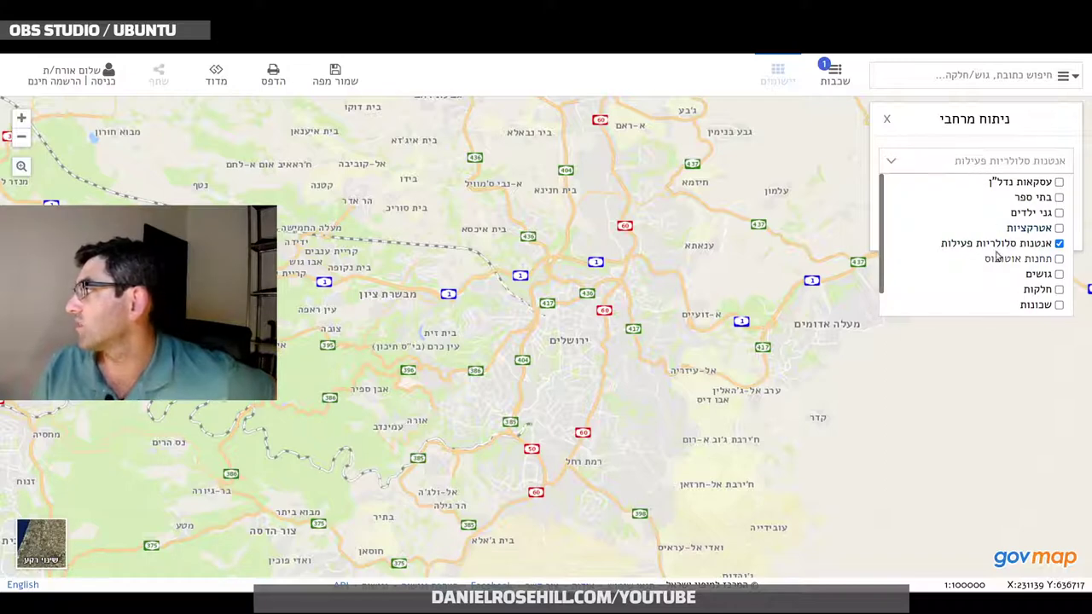
click(945, 163)
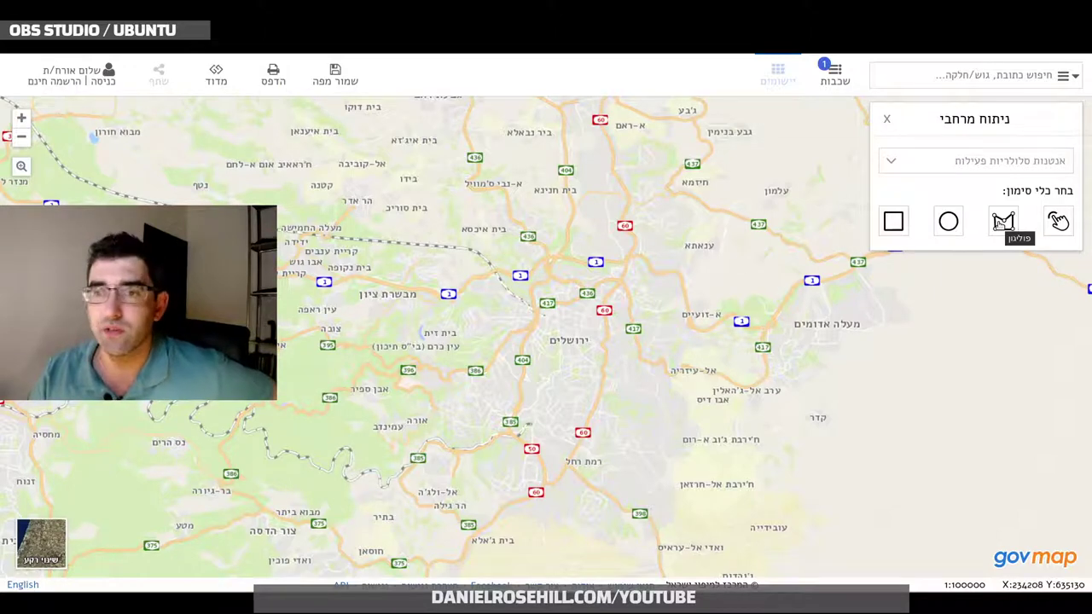
Mark a rectangle around Jerusalem for the spatial analysis and export the resulting antenna table to Excel.
click(898, 226)
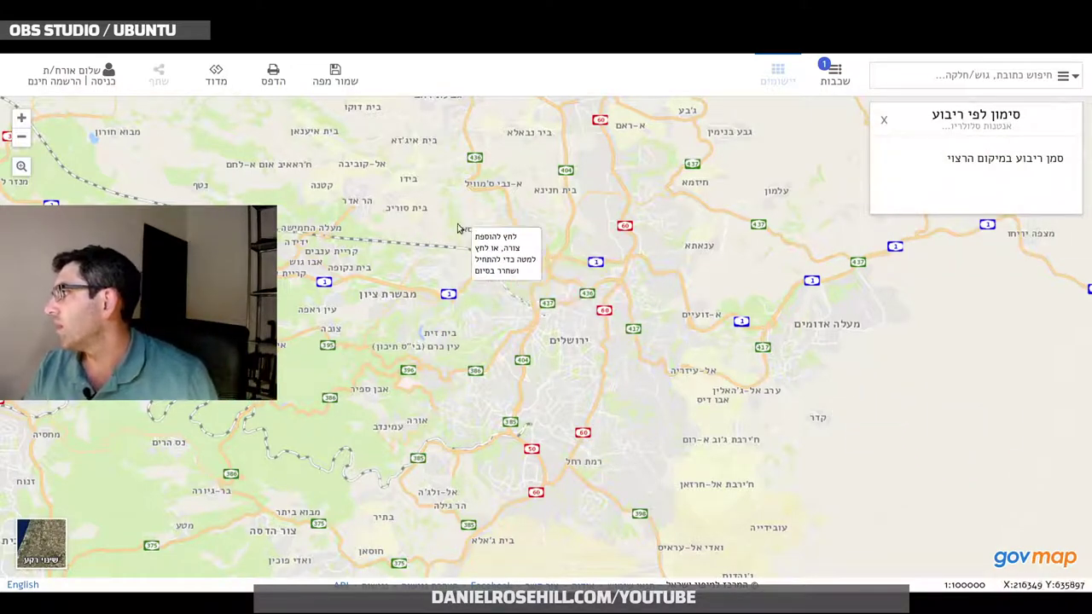
drag(474, 219, 614, 525)
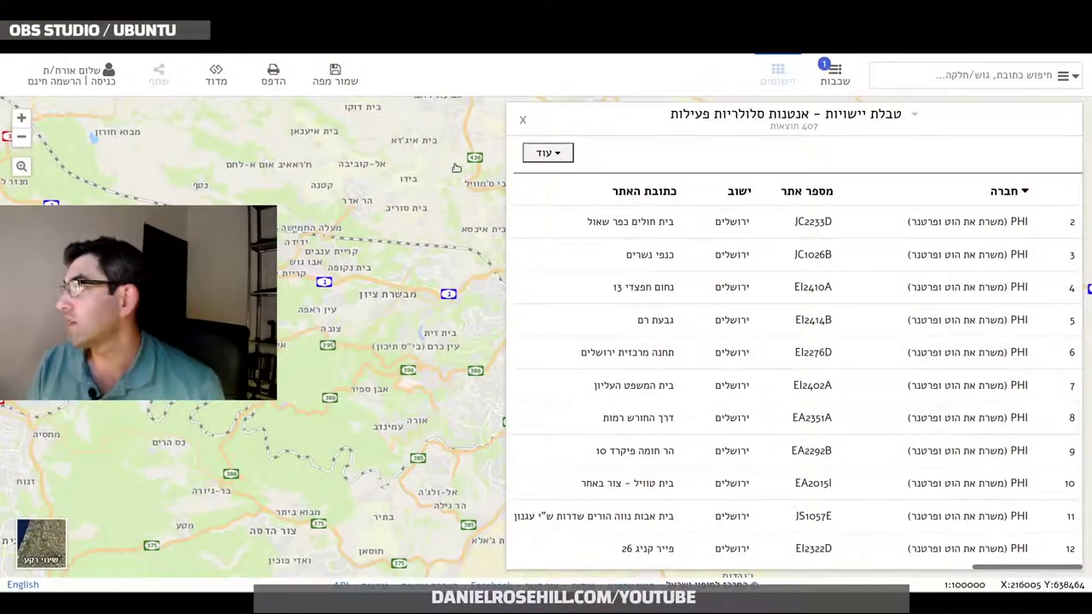
click(549, 156)
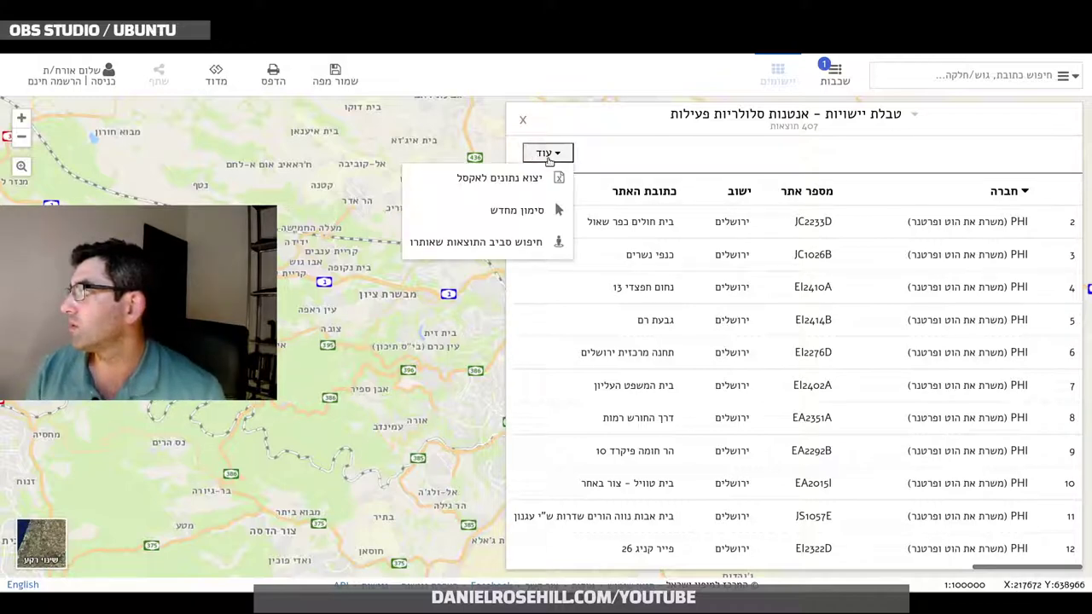
click(493, 183)
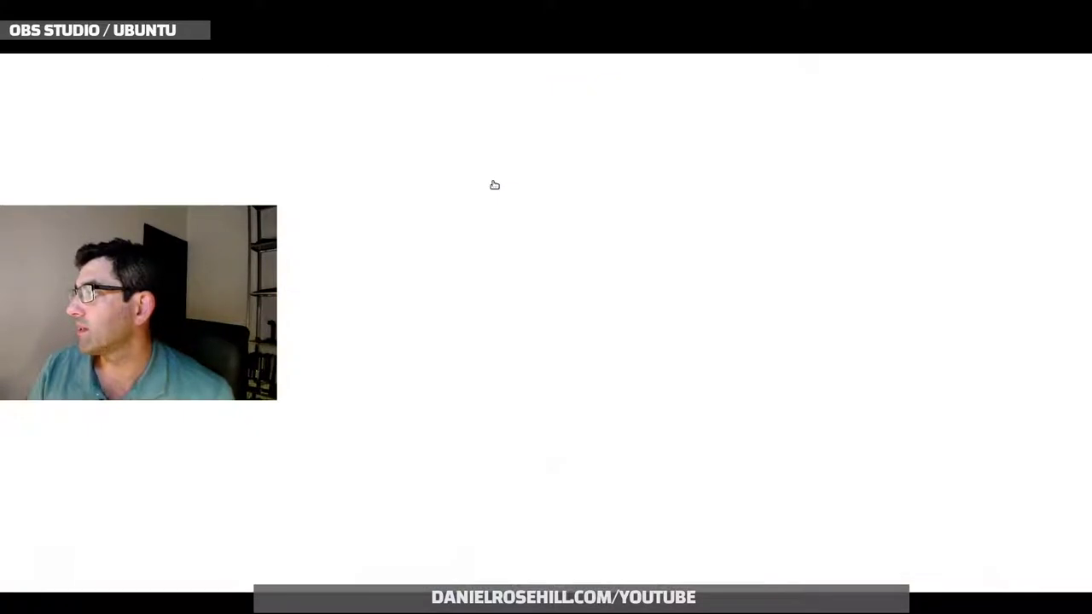
Open the exported download (3).xls in LibreOffice Calc, keeping the automatic language setting for the import.
click(89, 578)
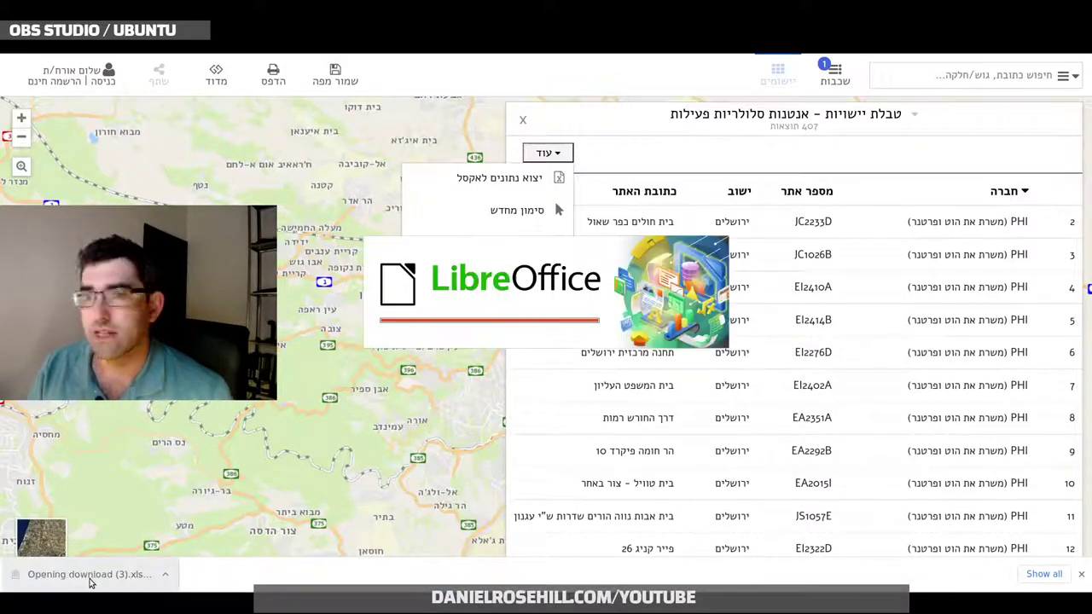
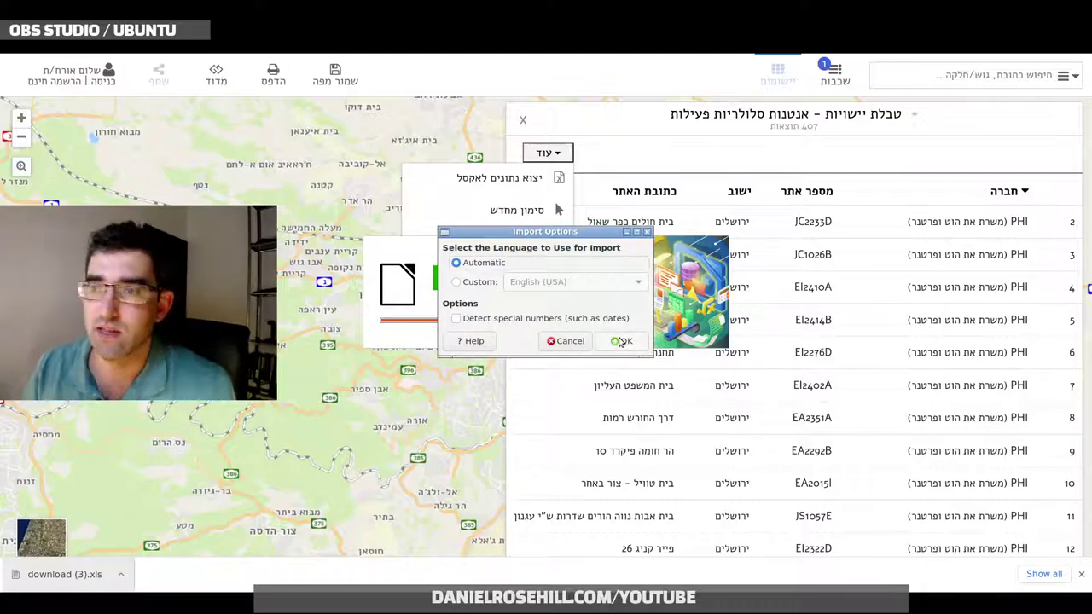
click(620, 341)
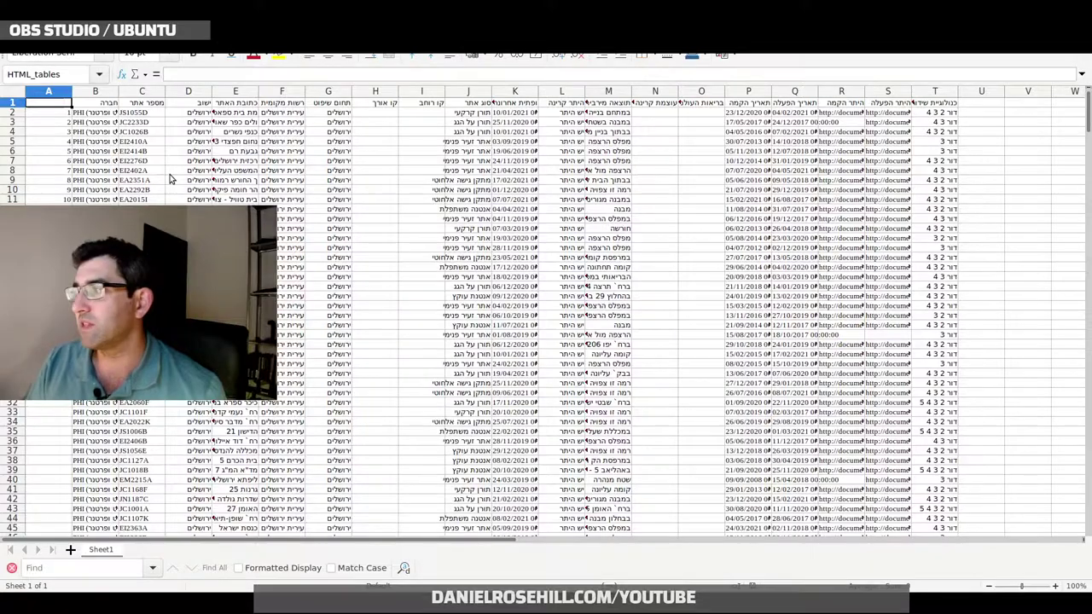
scroll(186, 179, up, 4)
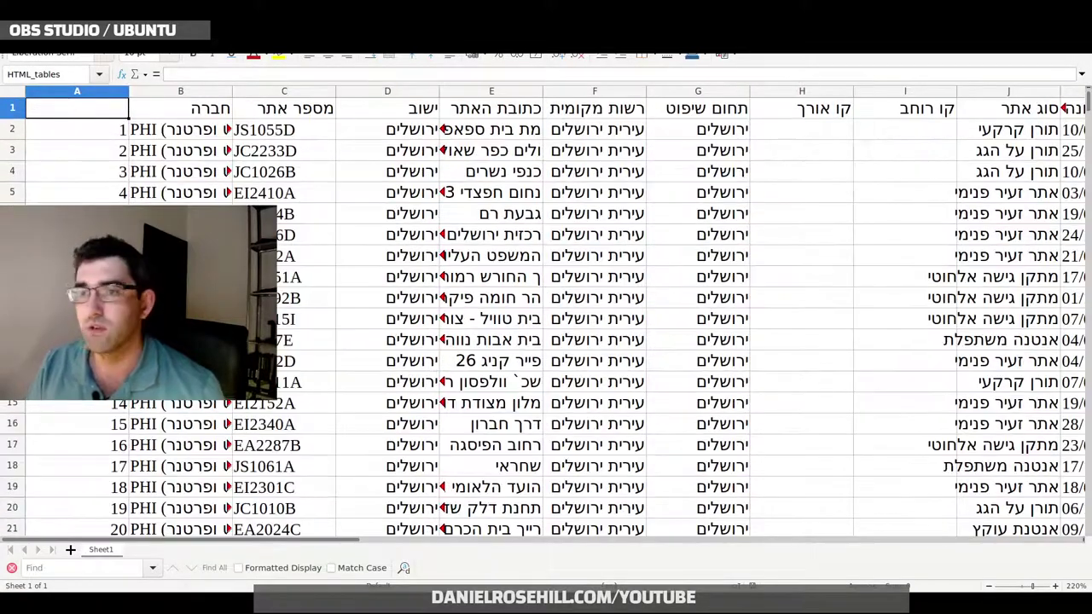
Review the antenna table's column headers from company (חברה) through jurisdiction (תחום שיפוט).
click(196, 91)
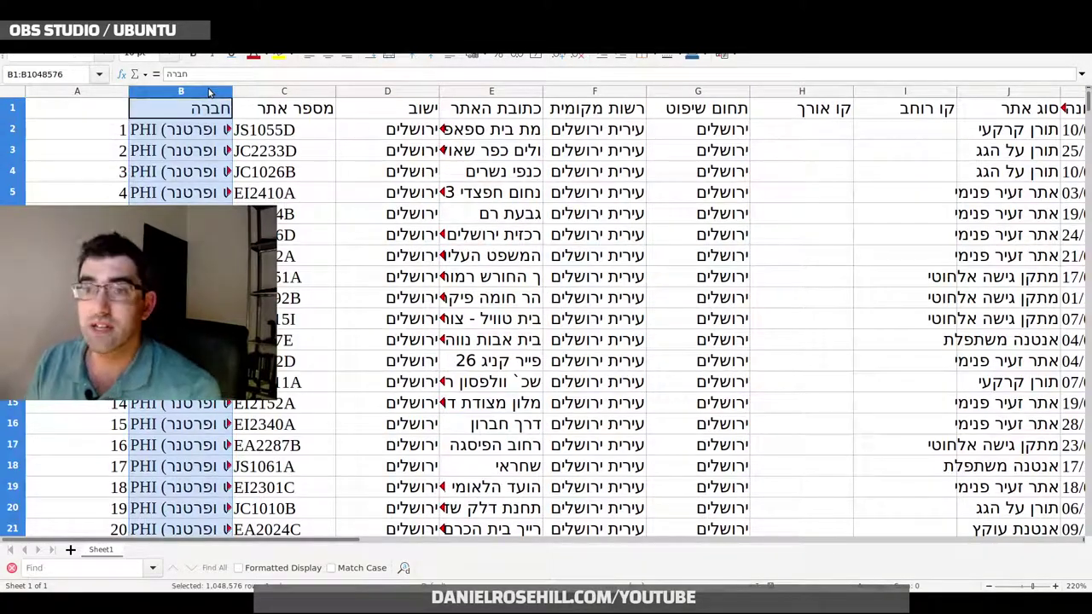
key(Right)
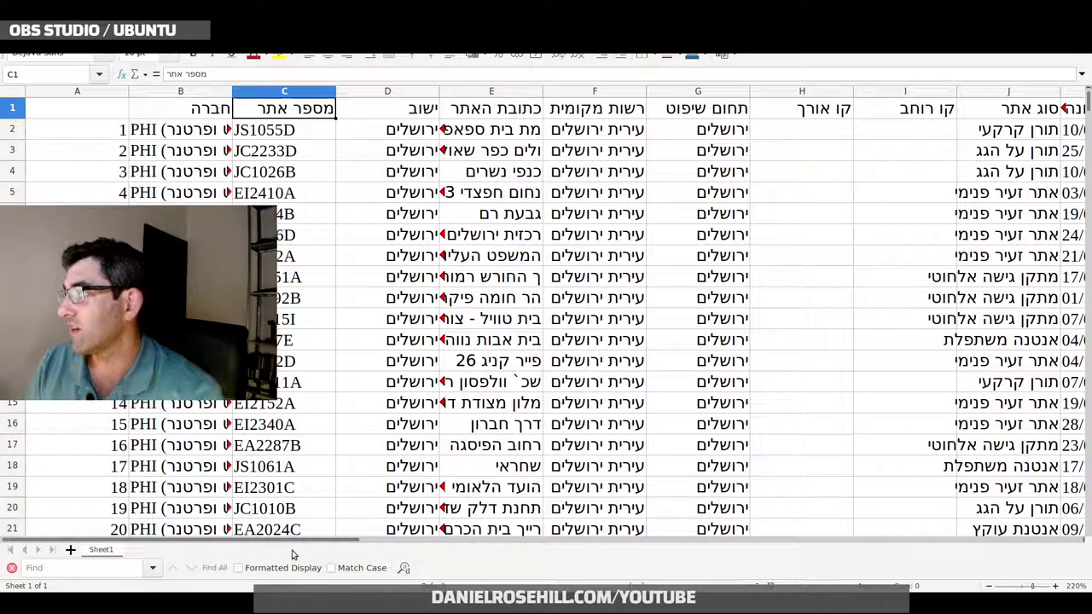
key(Right)
key(Right)
key(Right)
key(Left)
key(Right)
key(Right)
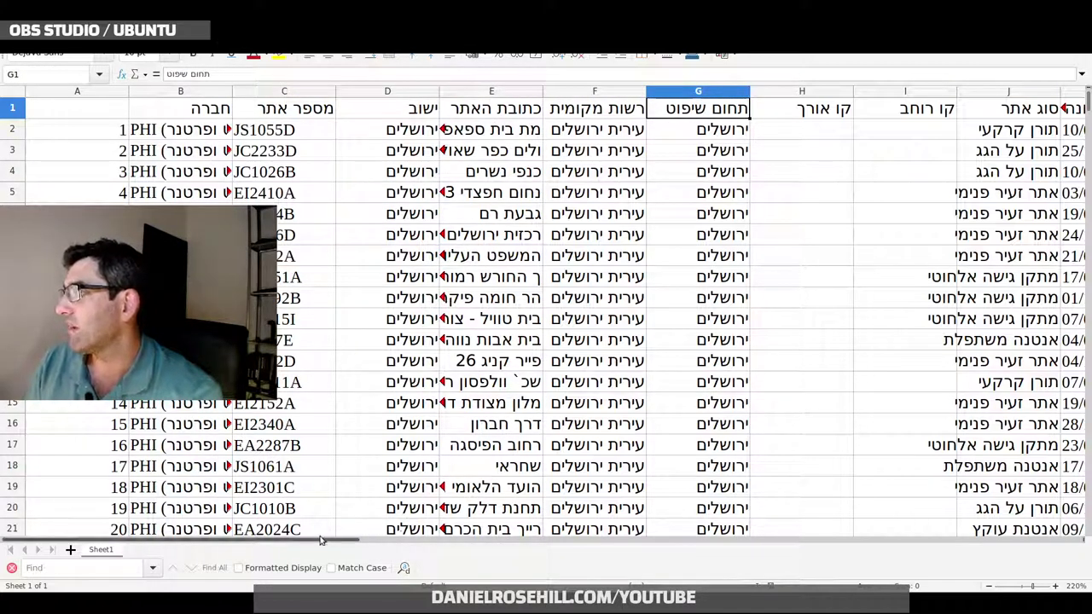
Examine the columns from jurisdiction through site type (סוג אתר) and last periodic check, including entries farther down the table.
drag(345, 539, 362, 535)
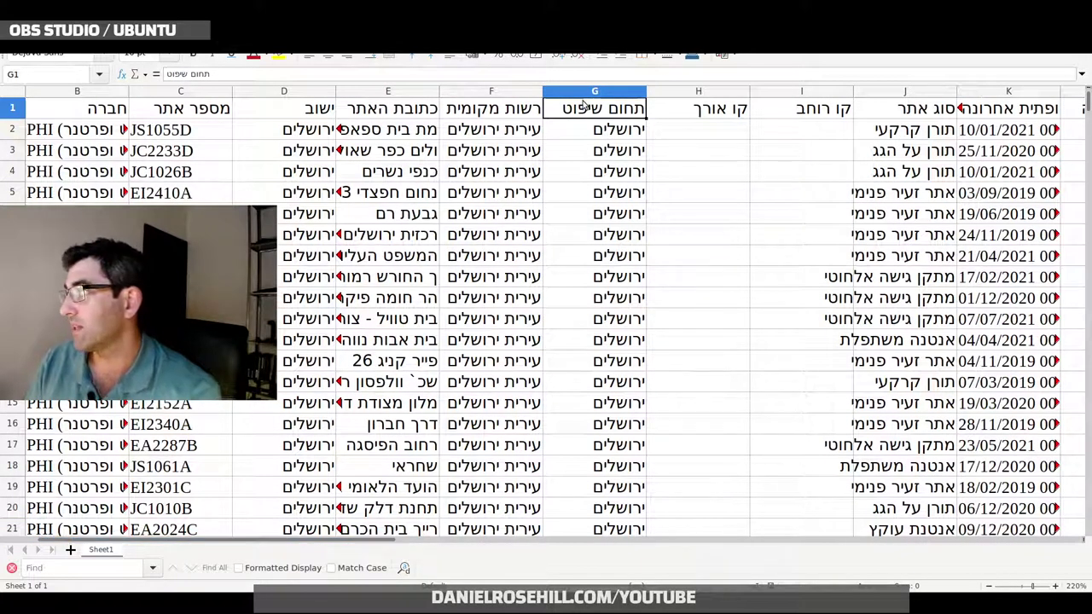
click(605, 91)
key(Right)
key(Right)
key(Right)
key(Right)
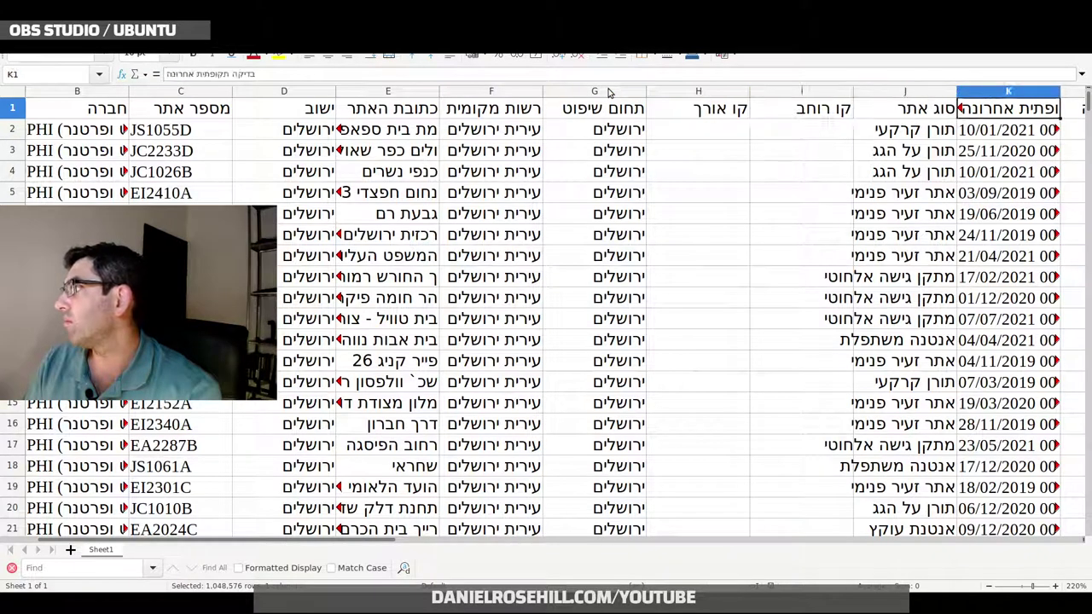
click(994, 92)
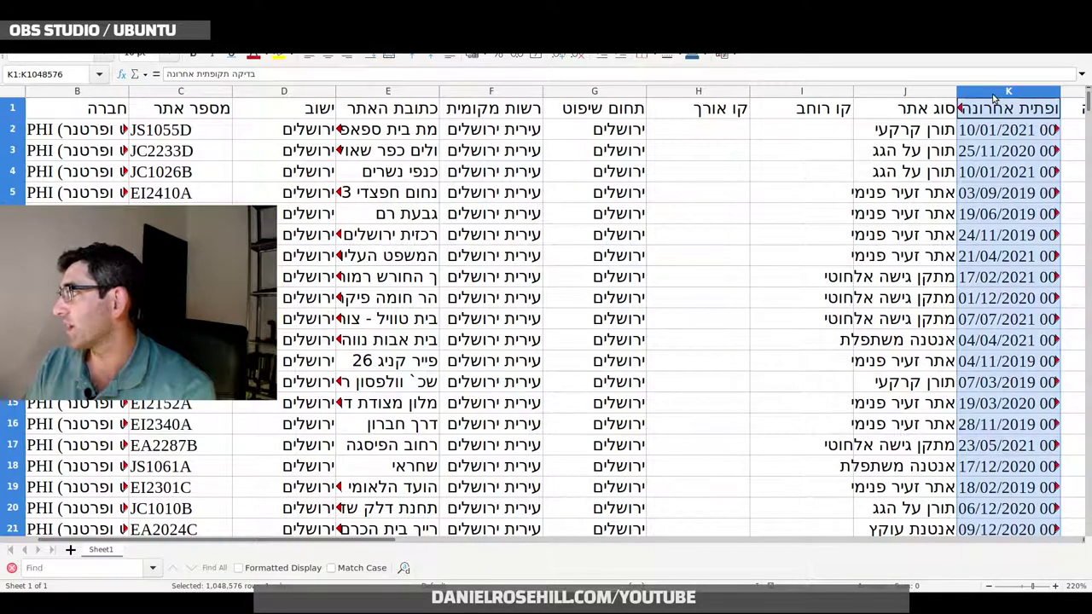
click(877, 92)
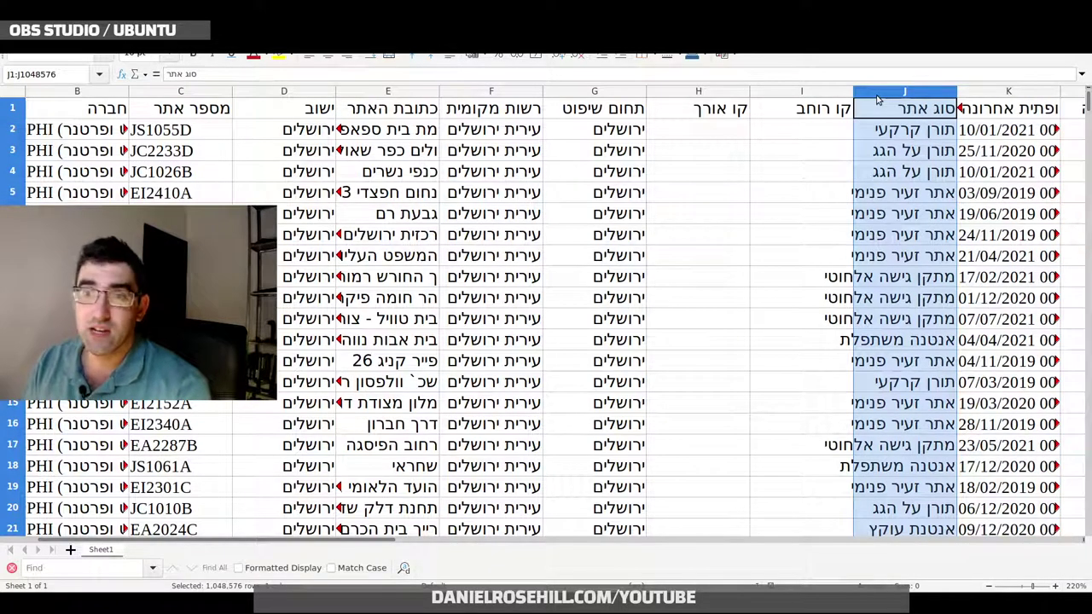
scroll(367, 511, down, 7)
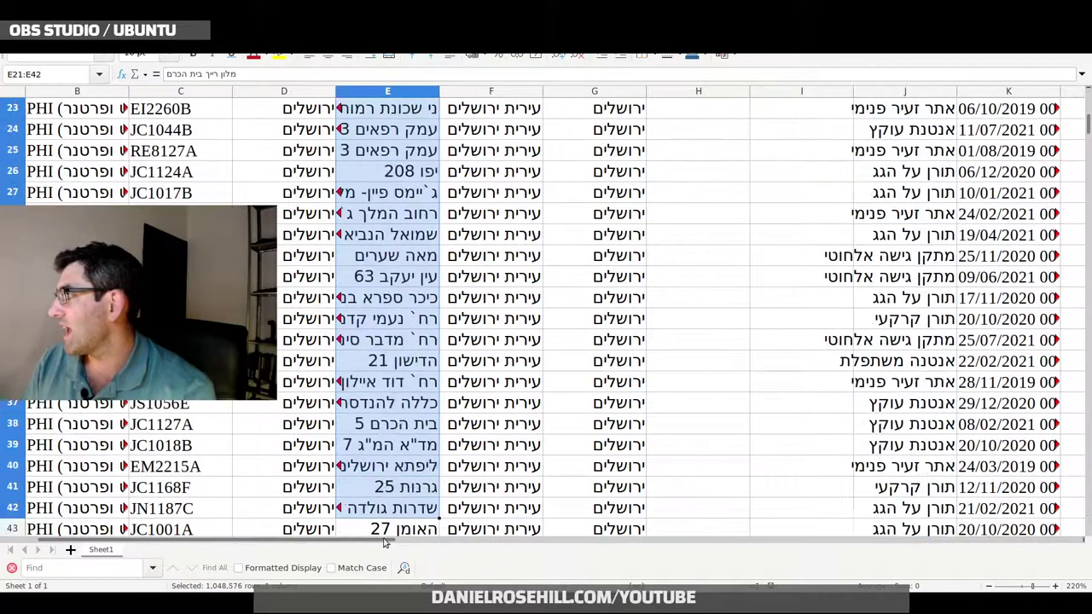
click(594, 362)
scroll(594, 384, up, 7)
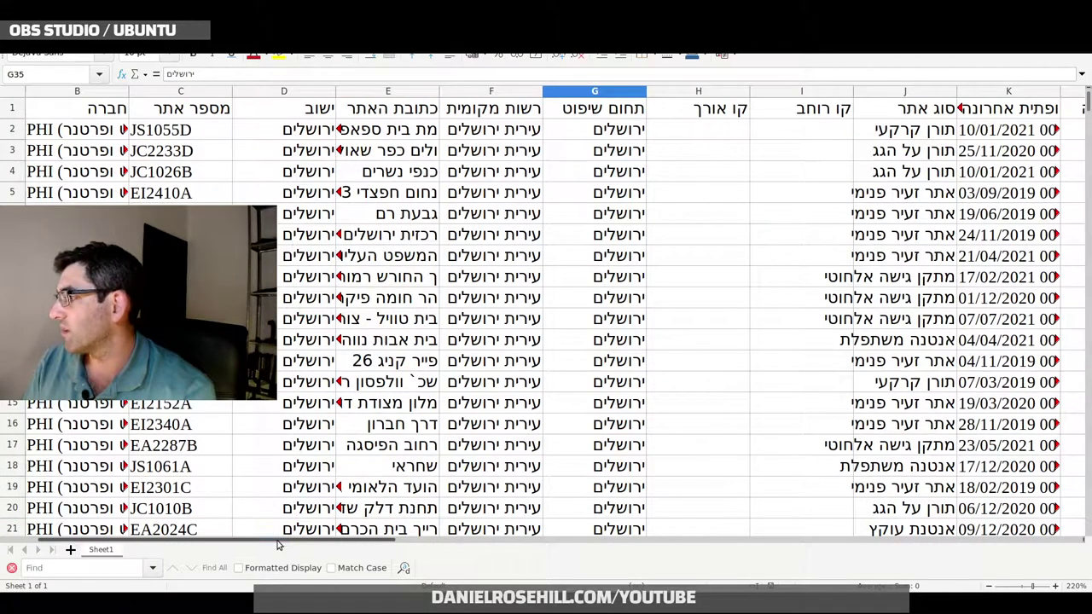
Inspect the construction permit column (היתר הקמה) and copy the PDF link in cell R10.
drag(276, 540, 719, 492)
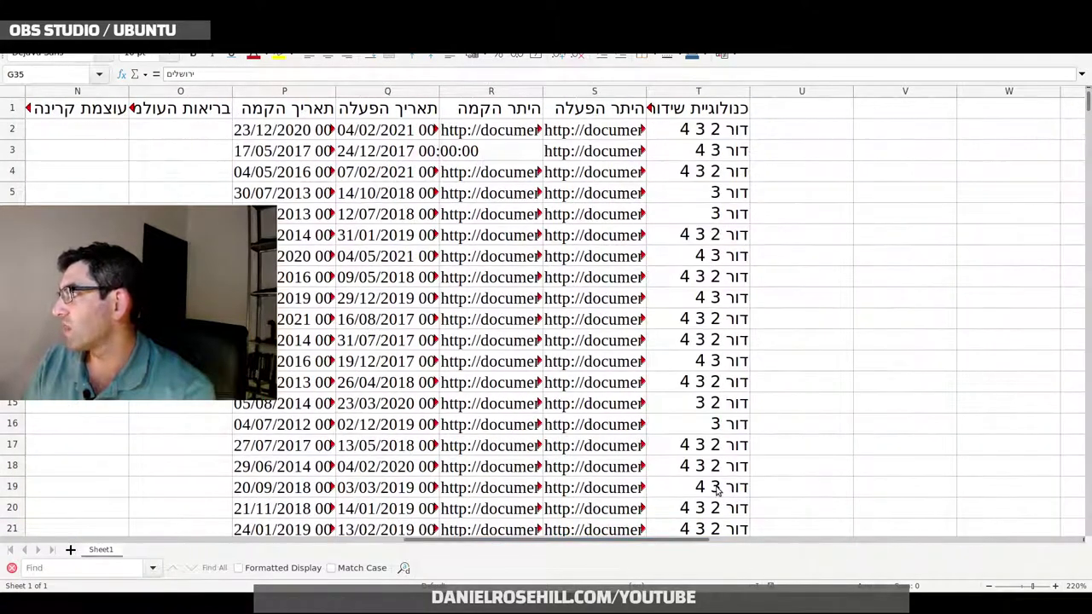
click(467, 108)
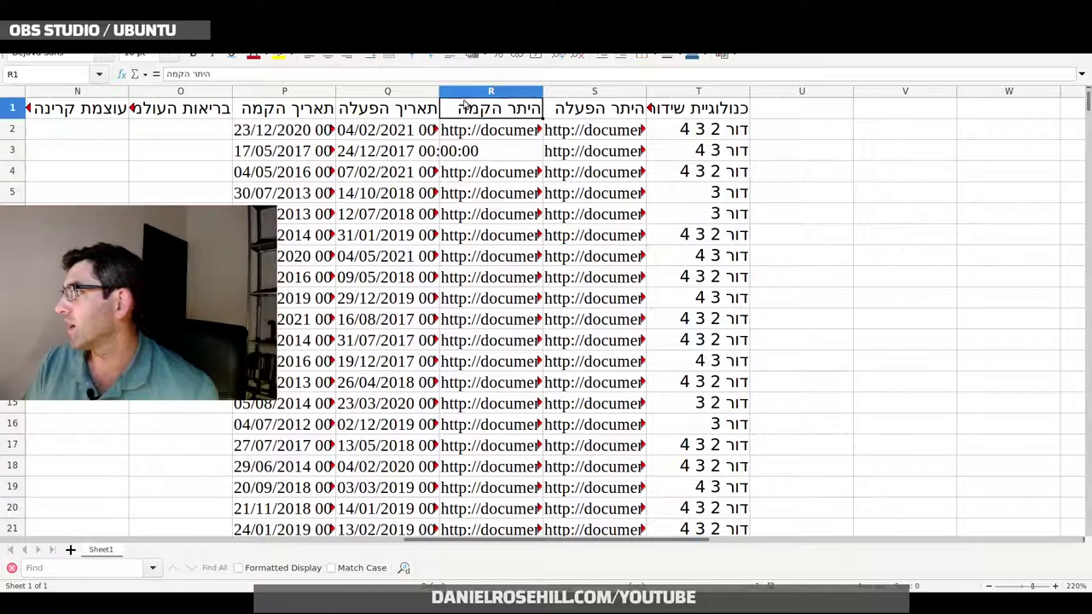
click(452, 297)
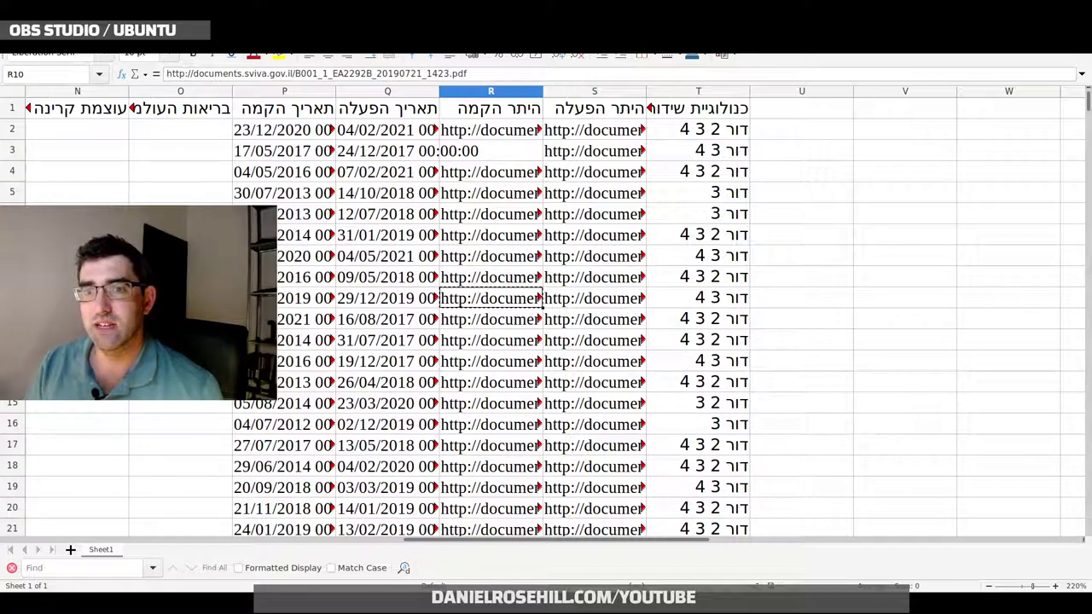
key(alt+Tab)
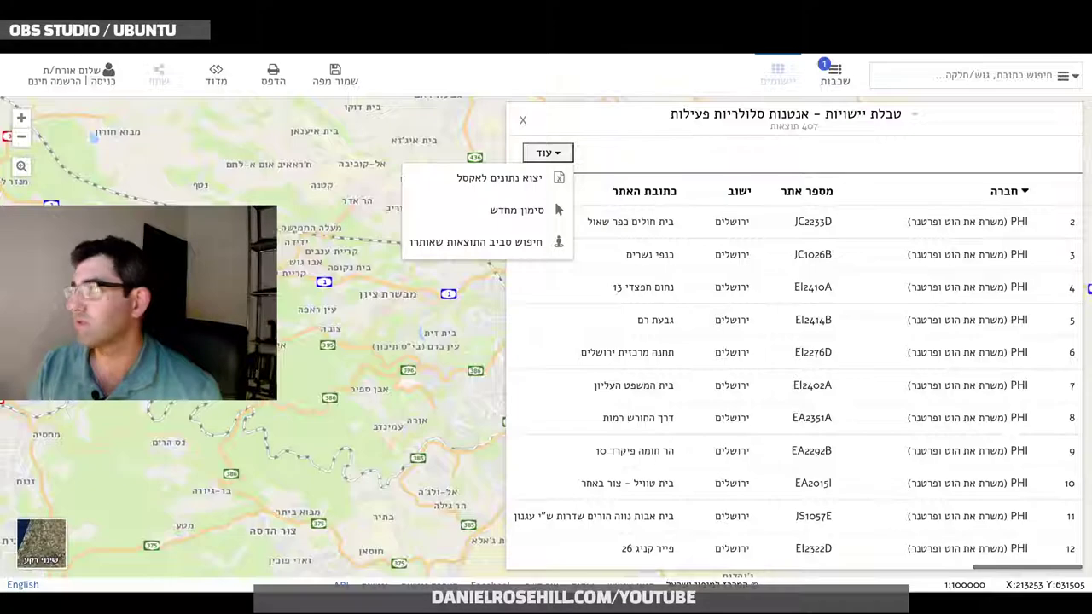
key(alt+Tab)
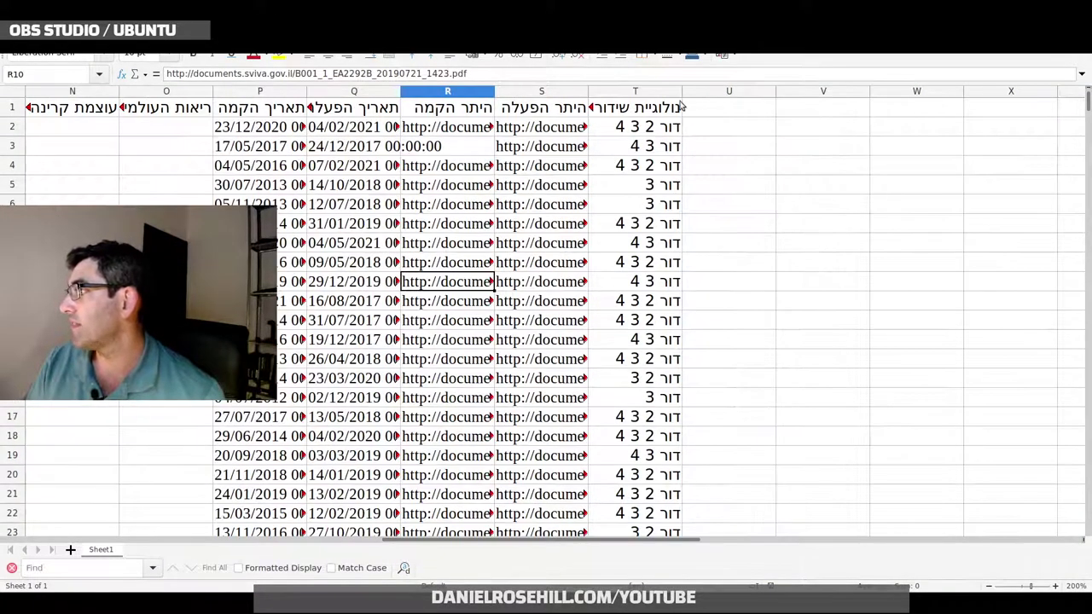
Examine the generation values in the broadcast technology column (טכנולוגיית שידור) to find 5G entries.
click(644, 94)
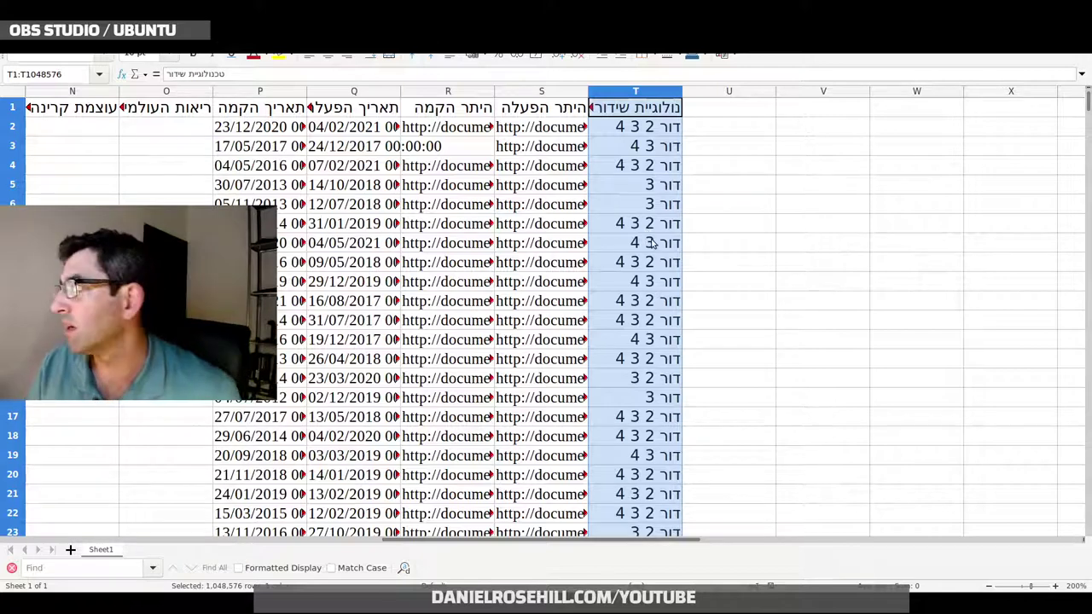
click(651, 209)
scroll(650, 209, down, 8)
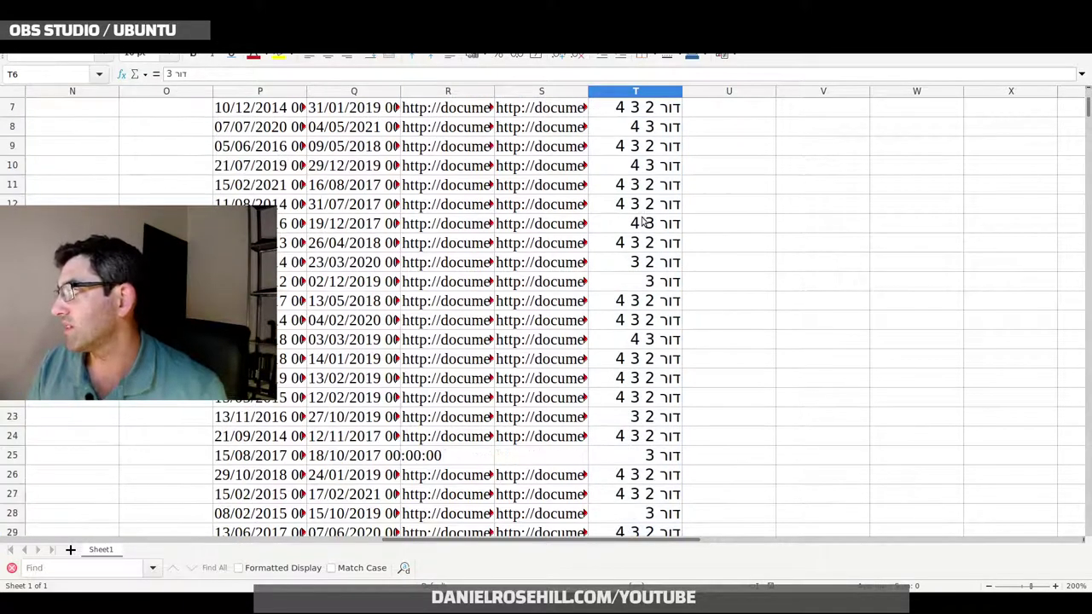
click(376, 247)
scroll(324, 214, down, 3)
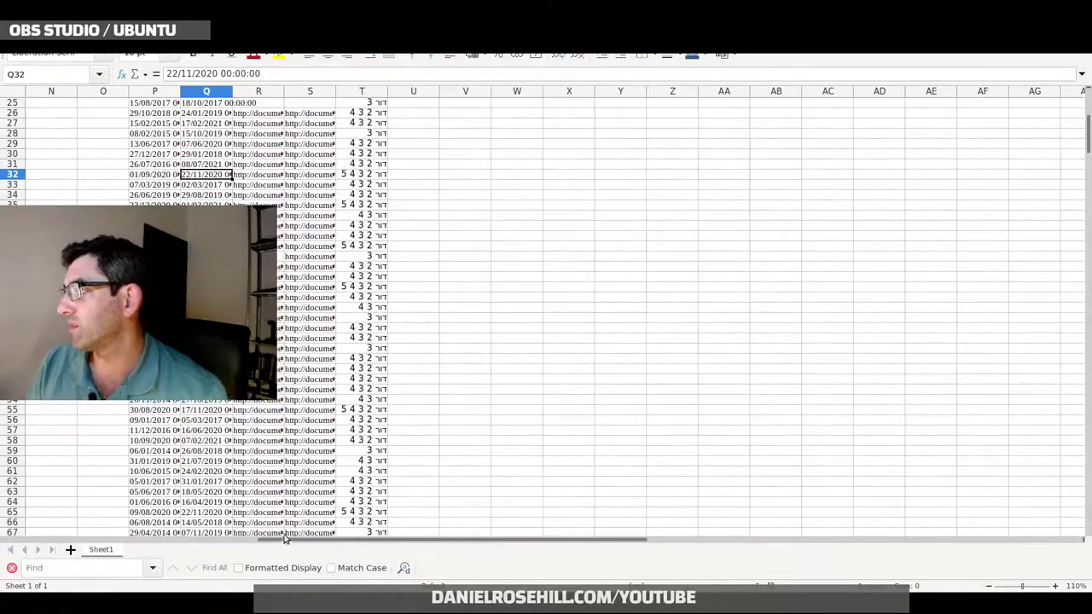
Delete columns C through S, from site number through operating permit, between the company and broadcast technology columns.
drag(286, 541, 76, 544)
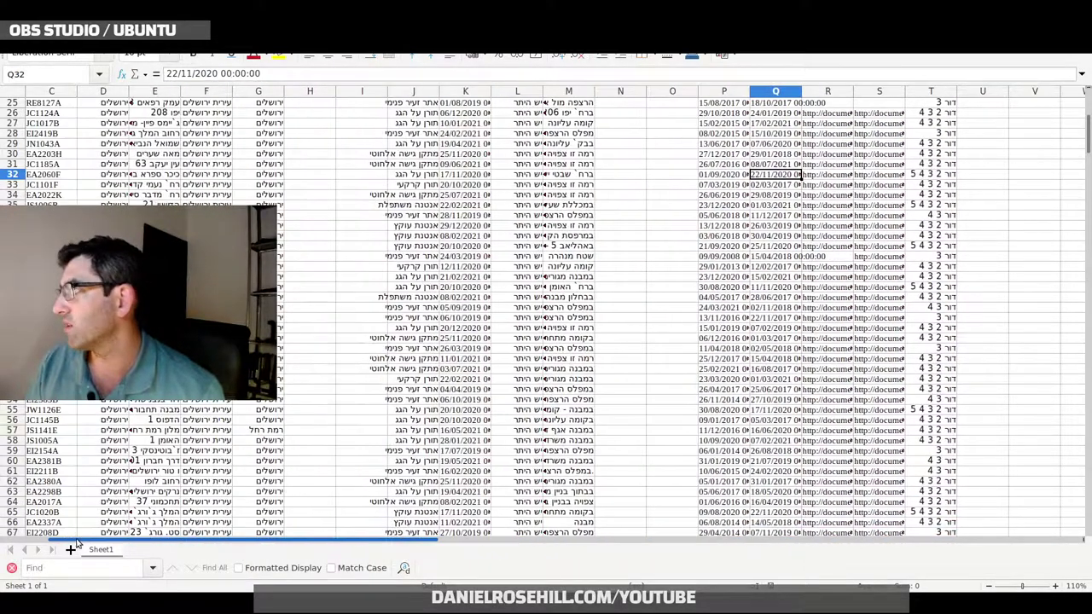
drag(879, 91, 154, 94)
right_click(155, 95)
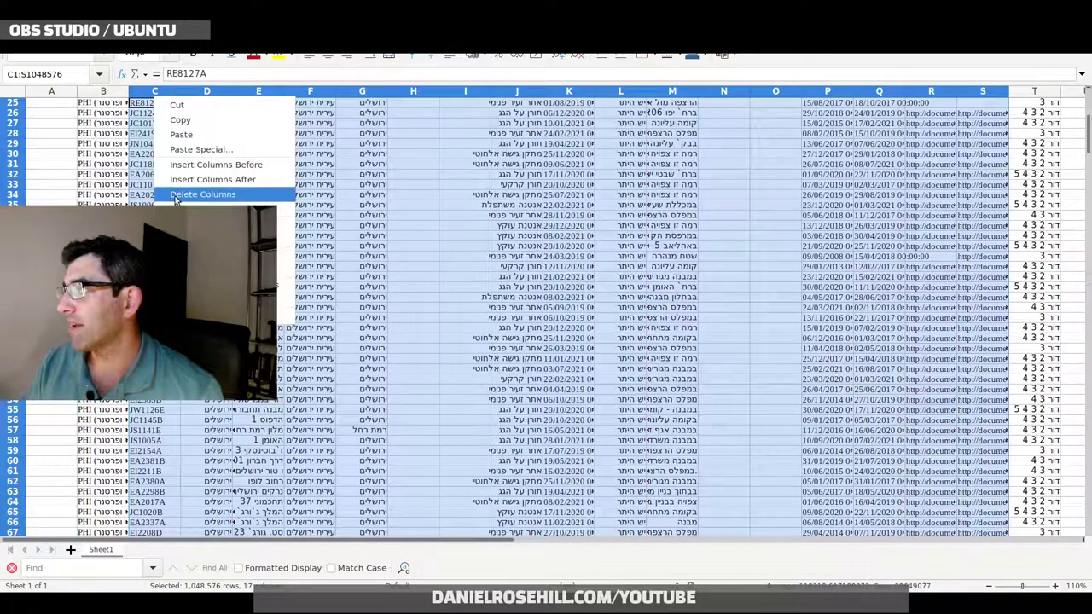
click(239, 195)
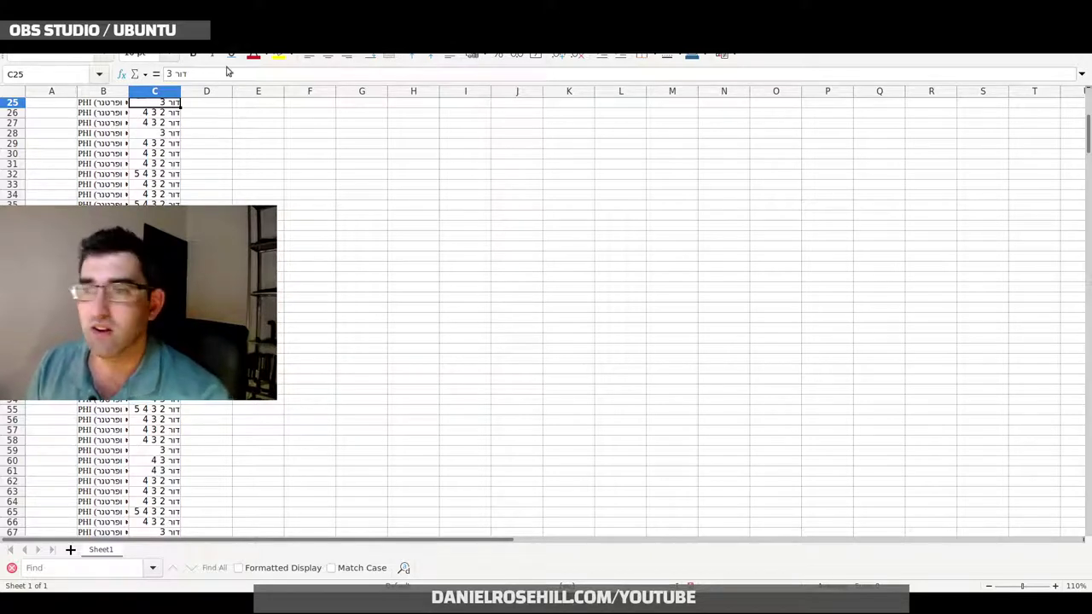
Delete the row-numbering column A so the table starts with the company column.
right_click(51, 91)
click(96, 190)
click(40, 103)
key(Down)
scroll(13, 154, up, 8)
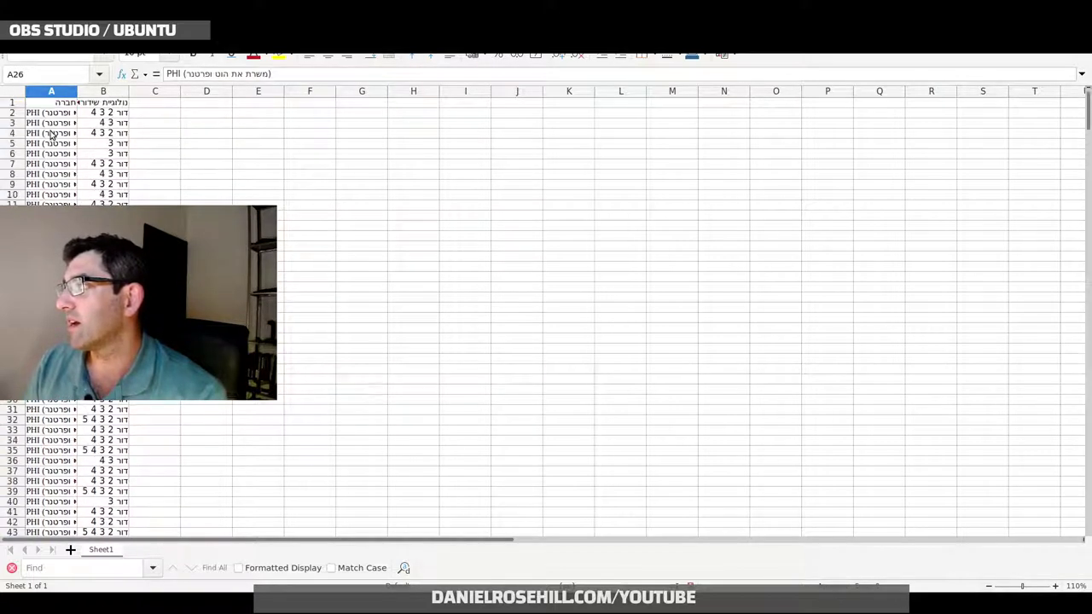
Apply an AutoFilter to header row 1, using the first line as column headers.
click(11, 103)
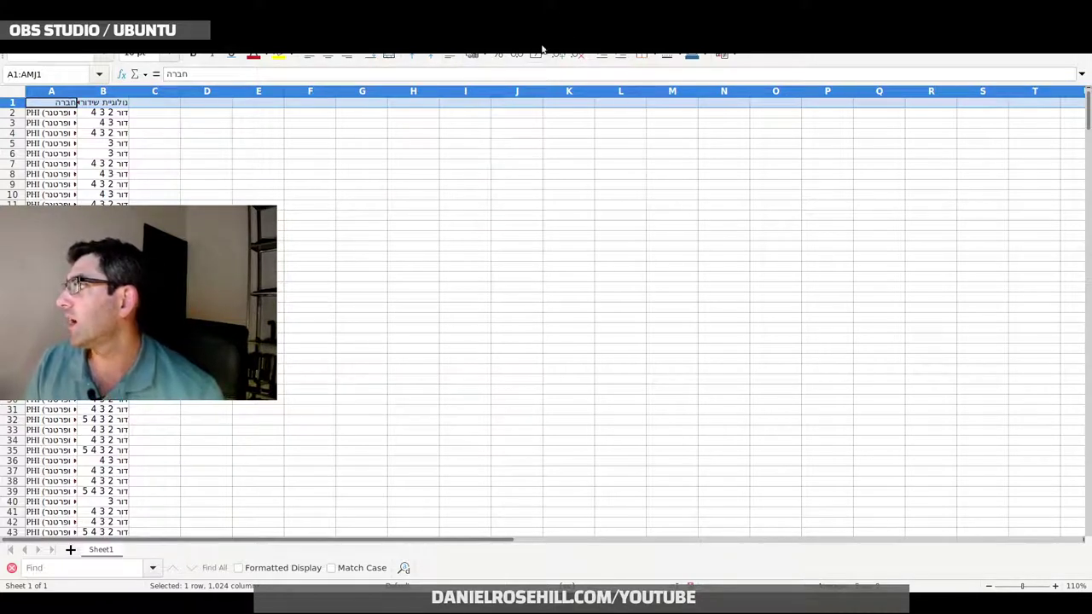
click(474, 34)
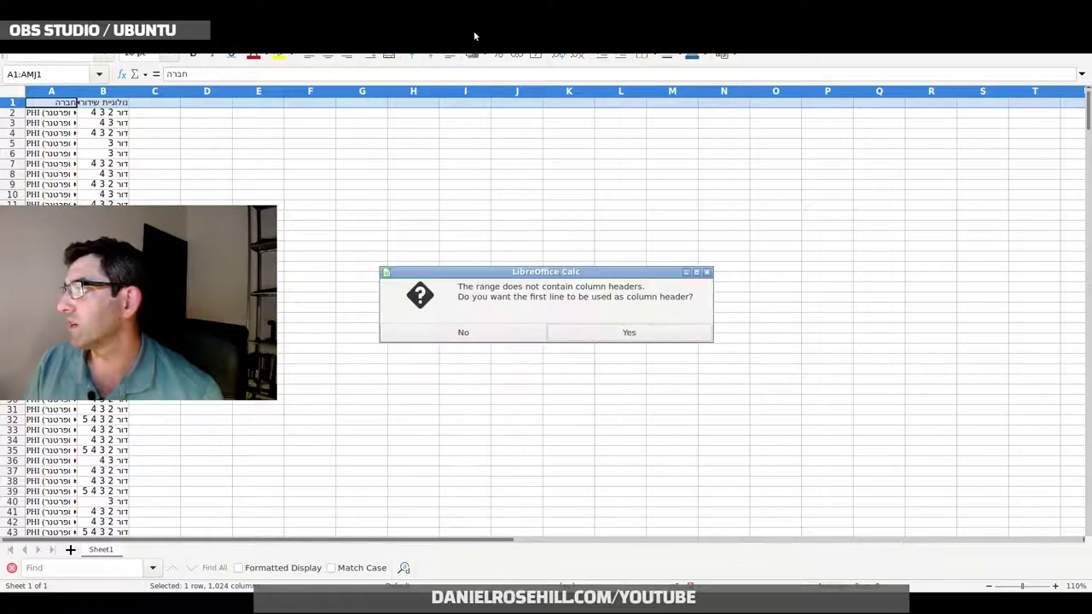
click(581, 334)
click(123, 102)
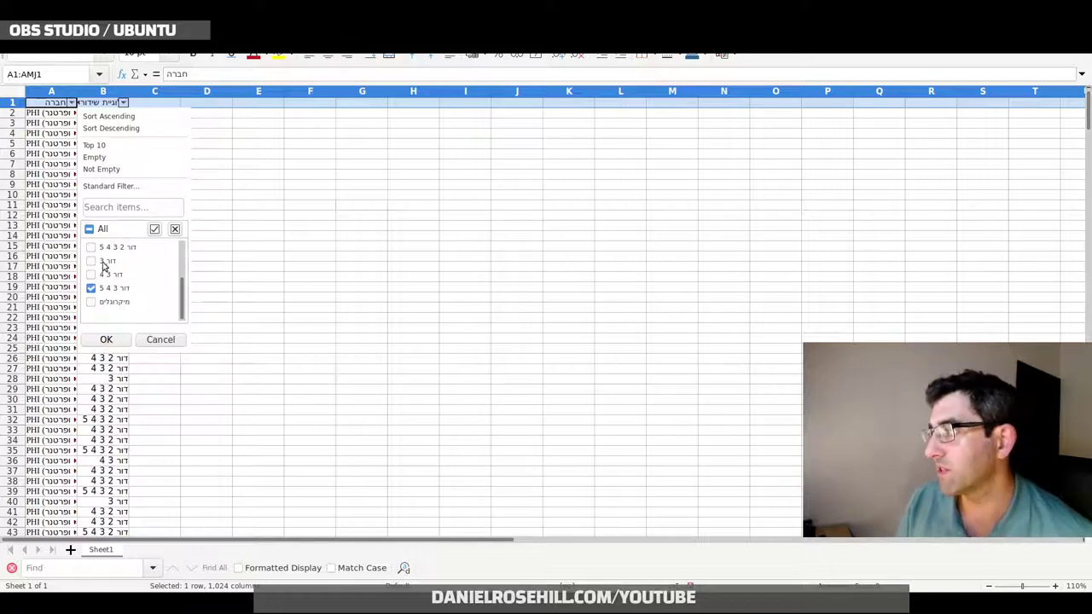
scroll(112, 282, up, 2)
scroll(111, 277, down, 2)
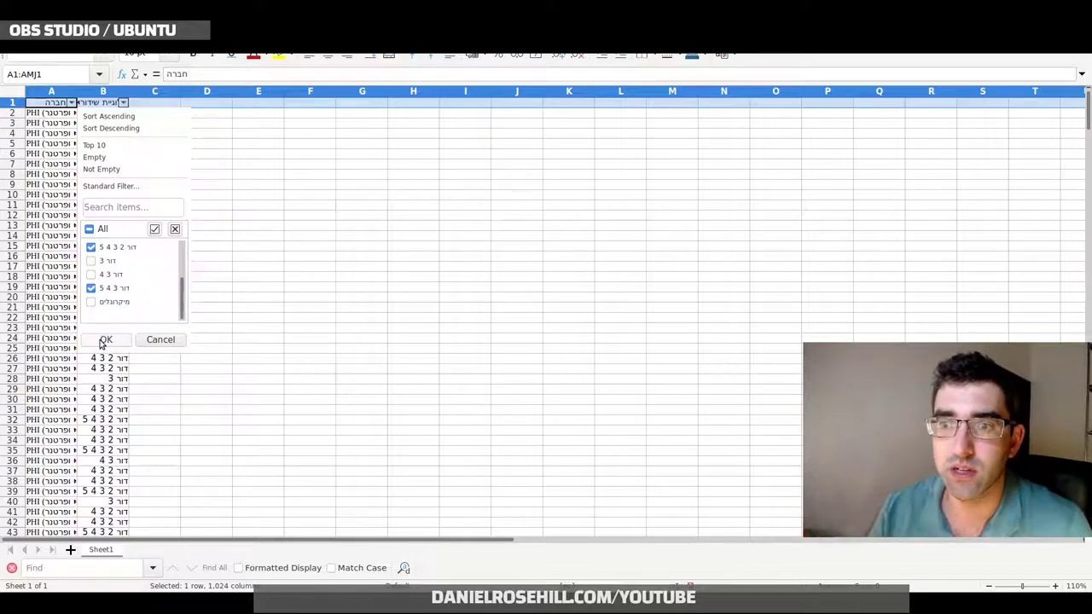
scroll(128, 290, up, 2)
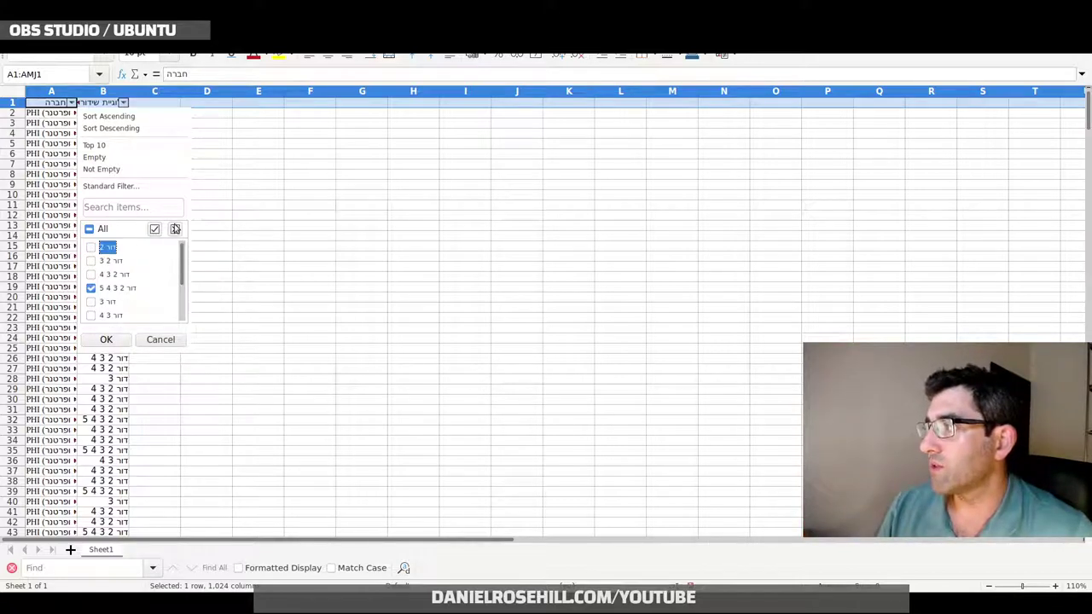
click(174, 230)
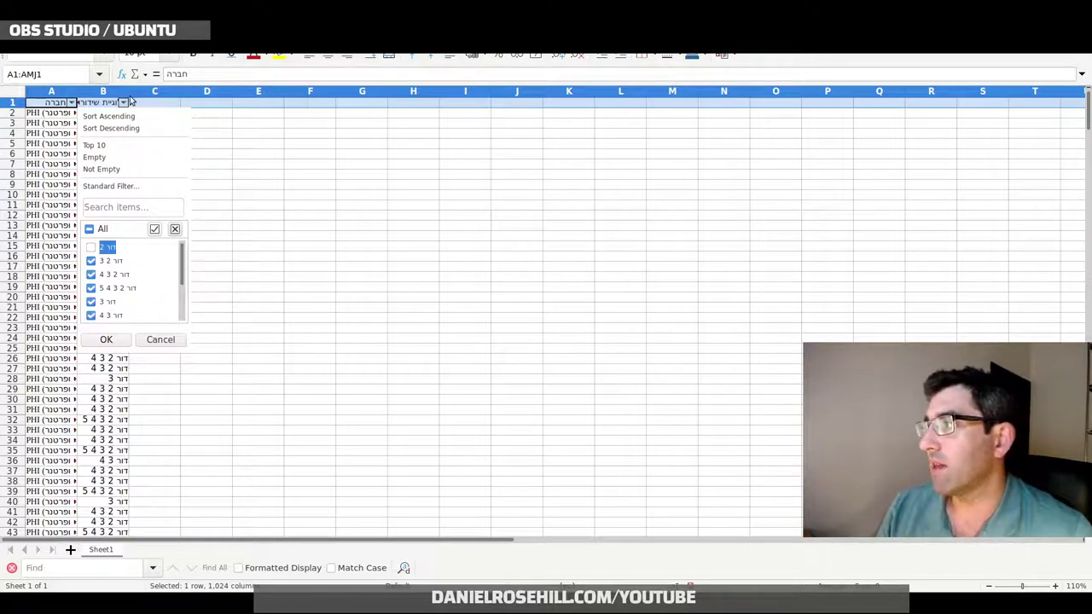
click(176, 230)
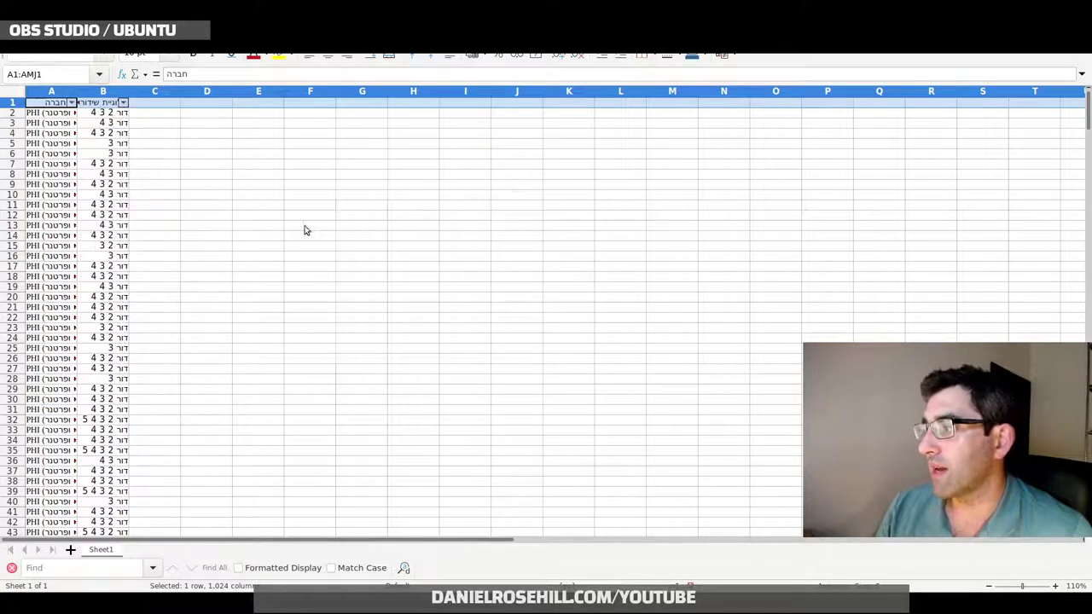
Filter the broadcast technology column to show only the 5G values דור 2 3 4 5 and דור 3 4 5.
click(123, 103)
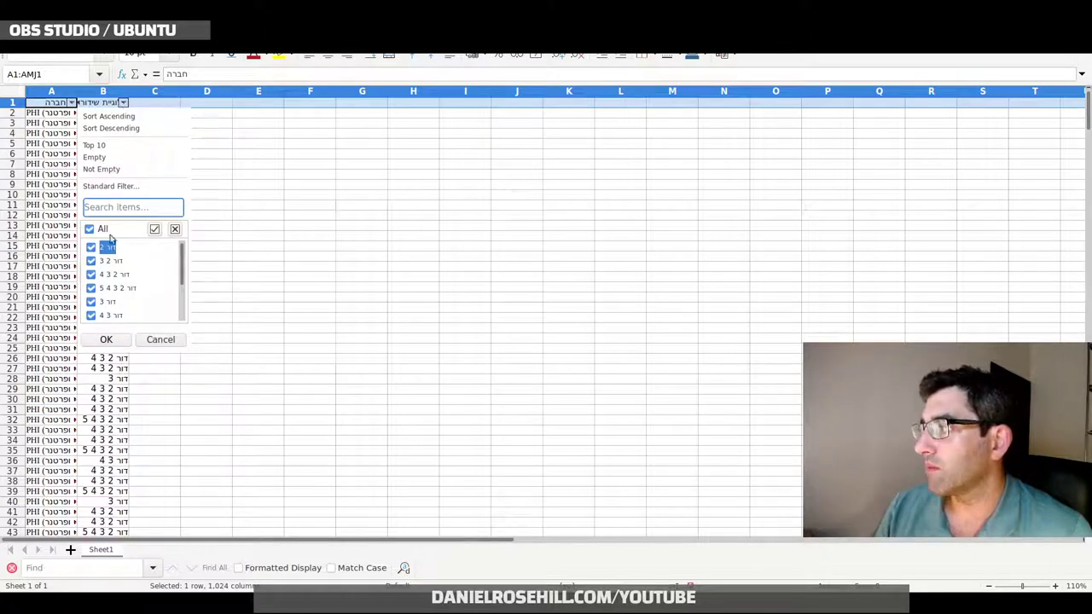
click(89, 229)
click(90, 288)
scroll(125, 290, down, 1)
click(90, 288)
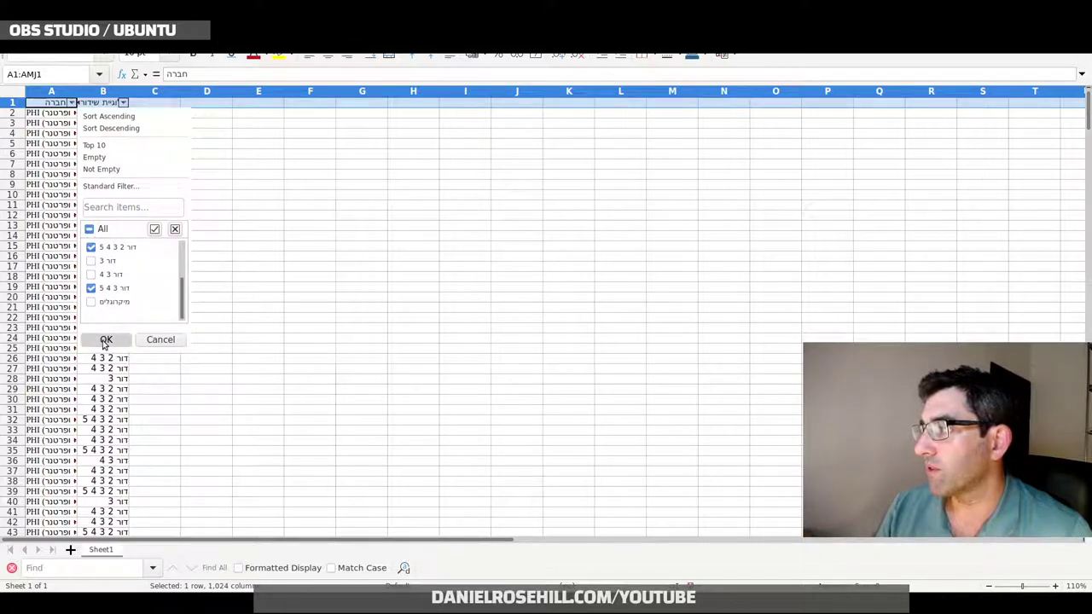
click(105, 339)
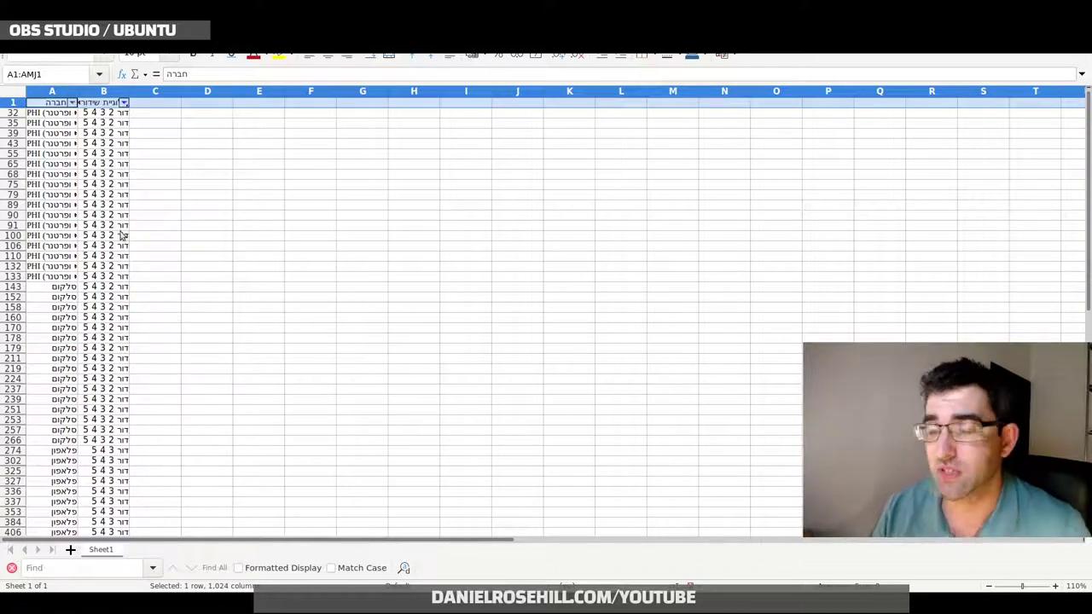
Widen company column A so the full company names fit in their cells.
click(260, 216)
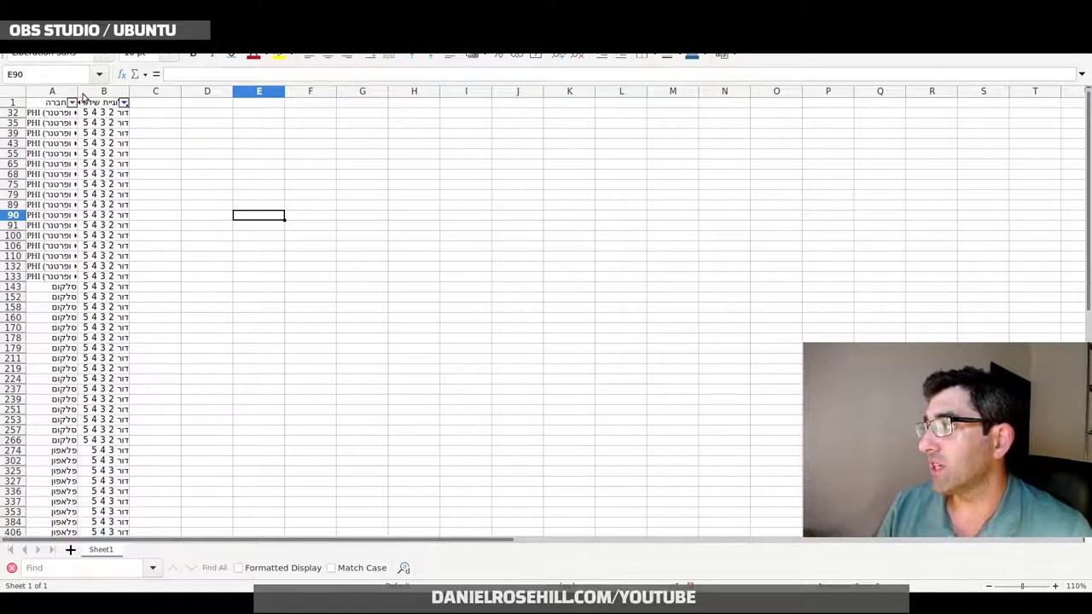
drag(78, 93, 191, 93)
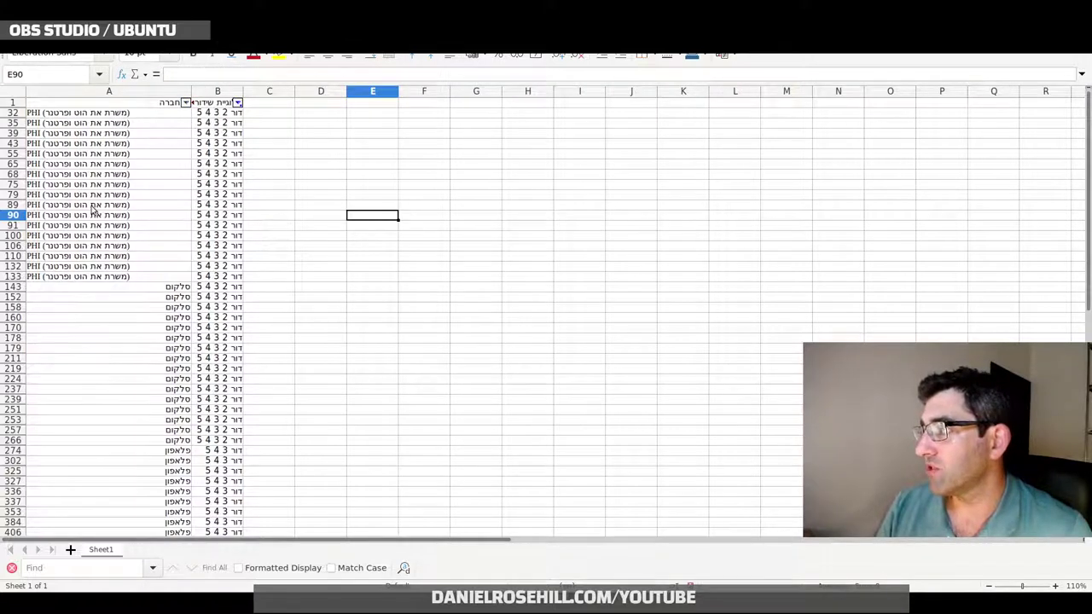
Examine the filtered 5G rows from first to last to see which companies own the antennas.
scroll(130, 250, down, 2)
scroll(131, 250, down, 1)
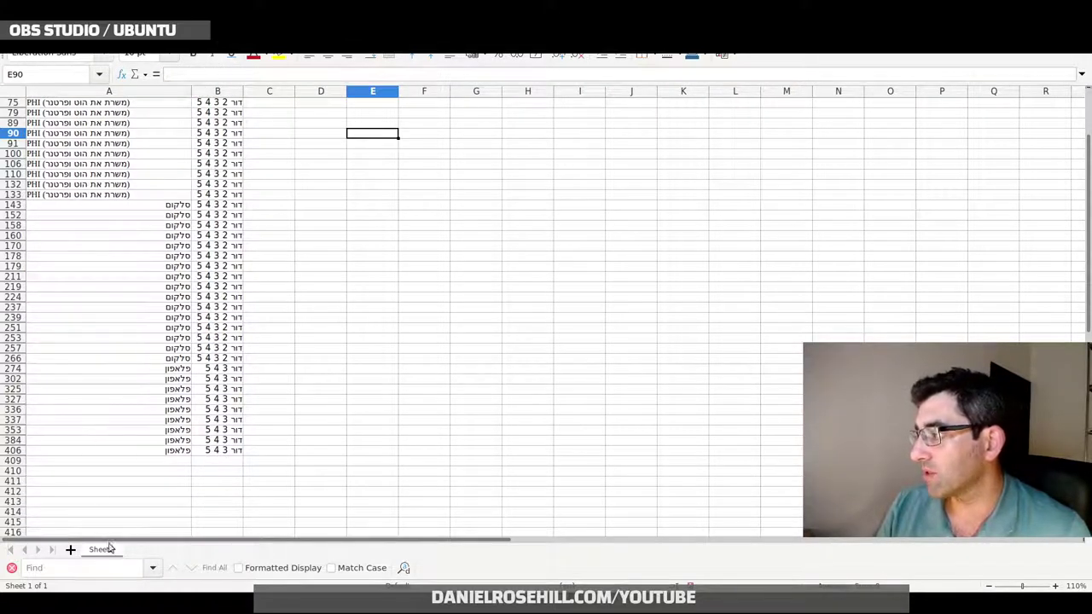
click(117, 286)
scroll(126, 270, up, 3)
click(375, 220)
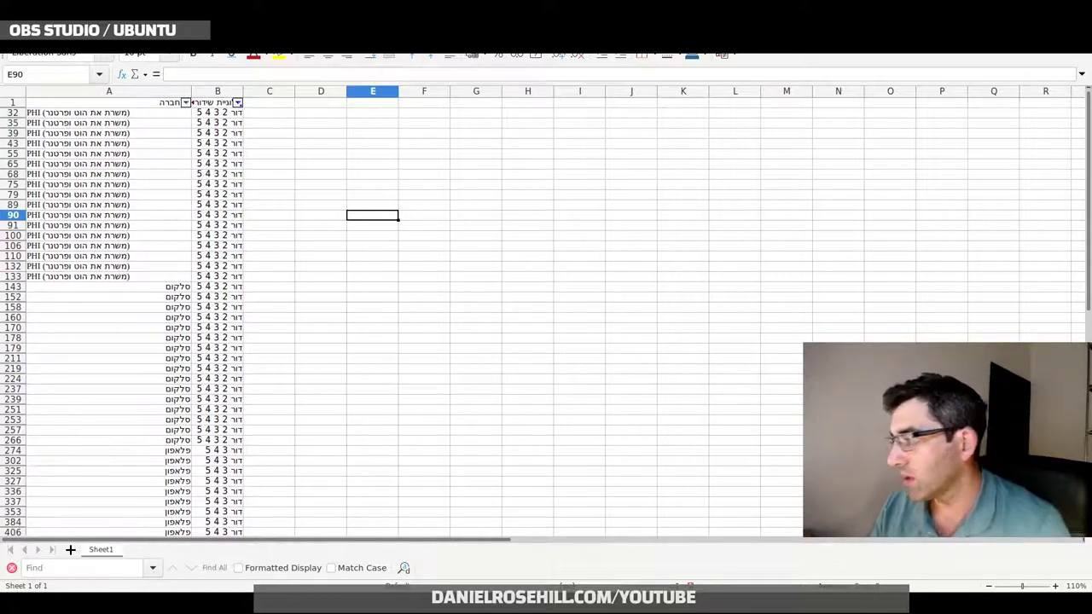
click(108, 173)
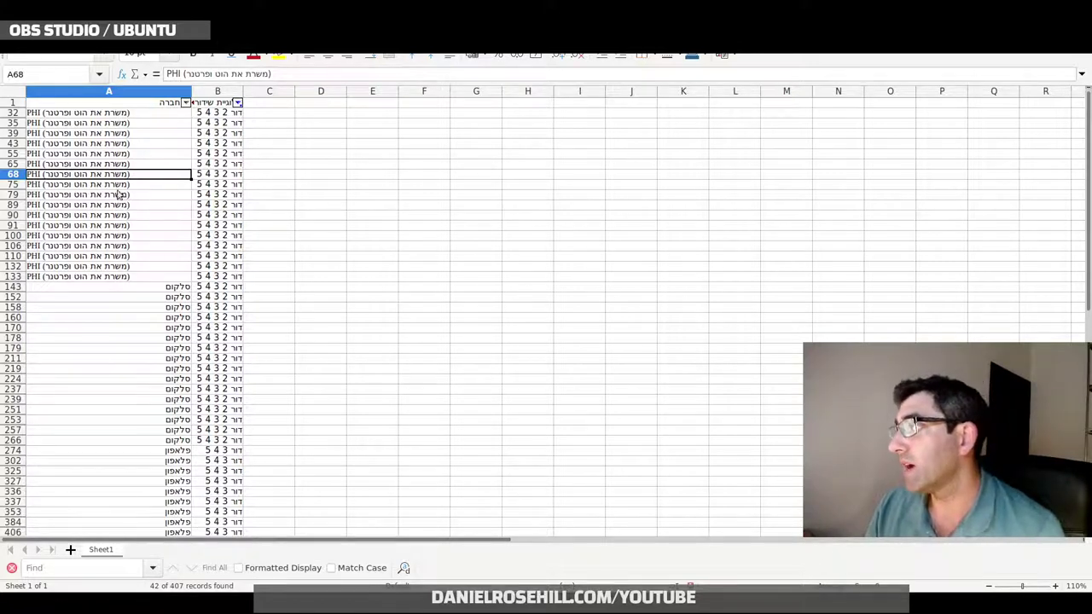
scroll(164, 329, down, 2)
scroll(165, 328, up, 2)
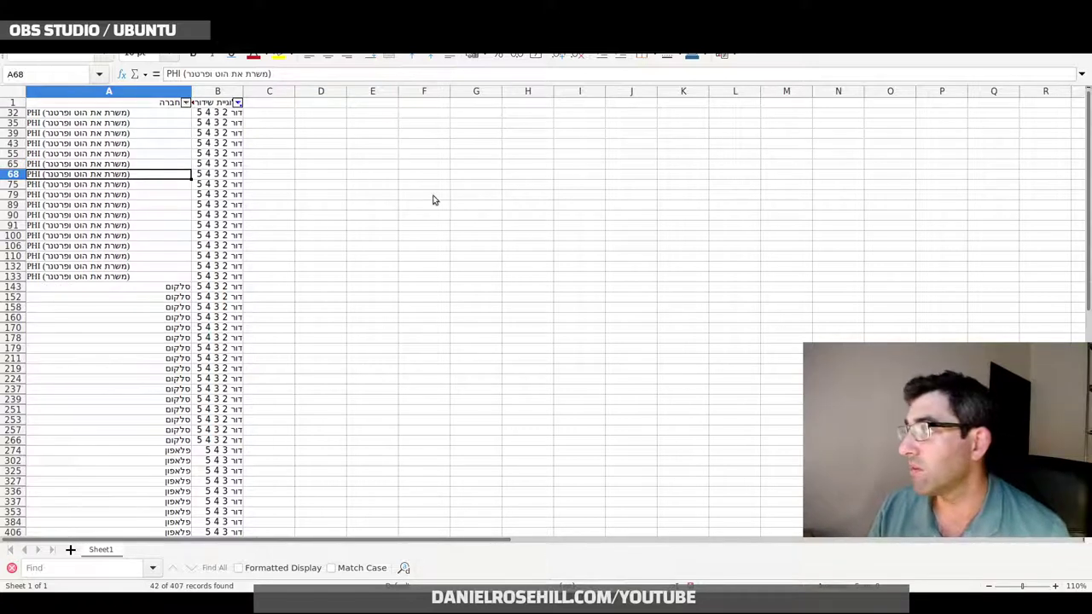
scroll(184, 310, down, 1)
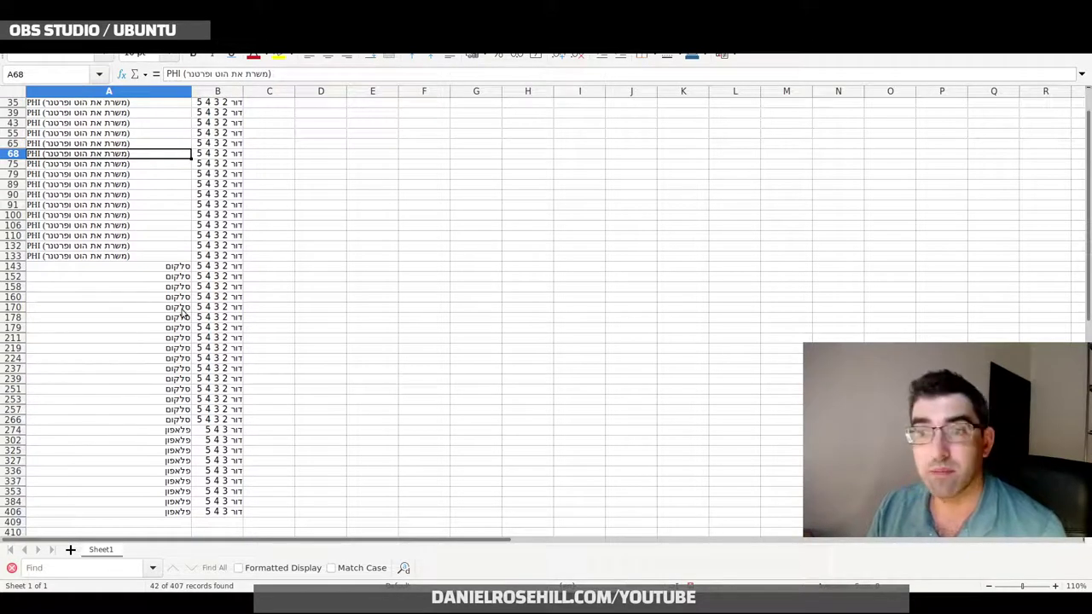
scroll(182, 314, up, 1)
Select each company's 5G entries in turn to count them: PHI in A32:A133, סלקום in A143:A266 and פלאפון in A274:A406.
drag(118, 115, 118, 282)
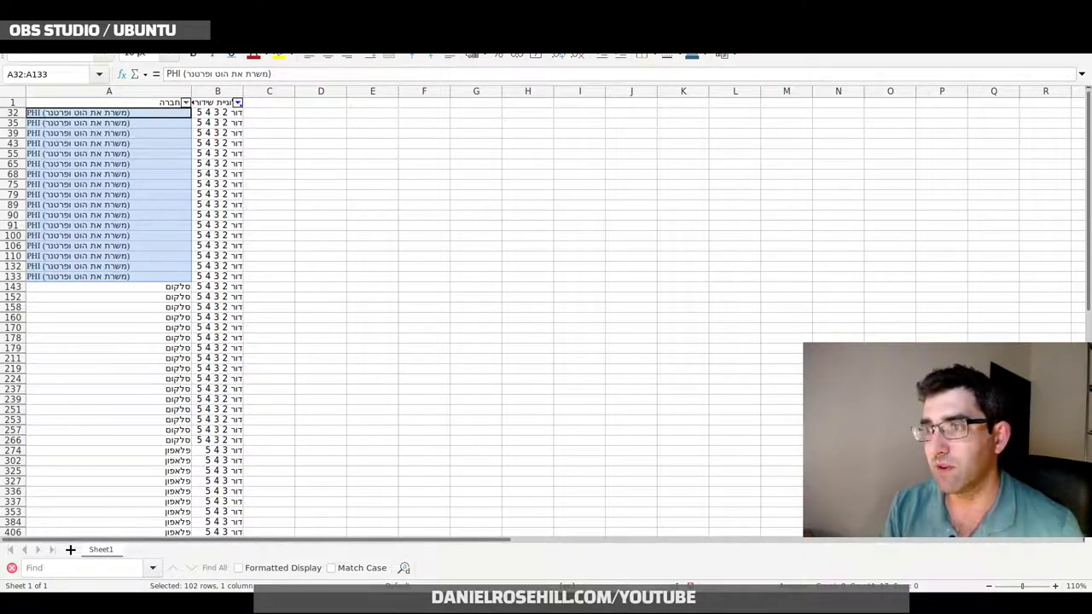
drag(158, 287, 148, 442)
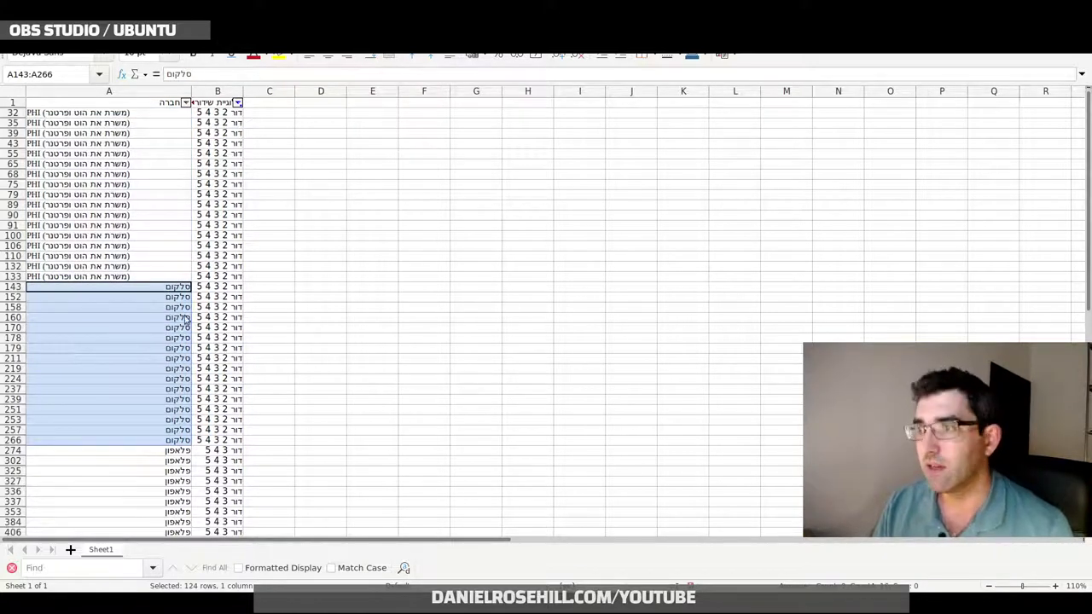
scroll(264, 293, down, 3)
drag(159, 370, 151, 458)
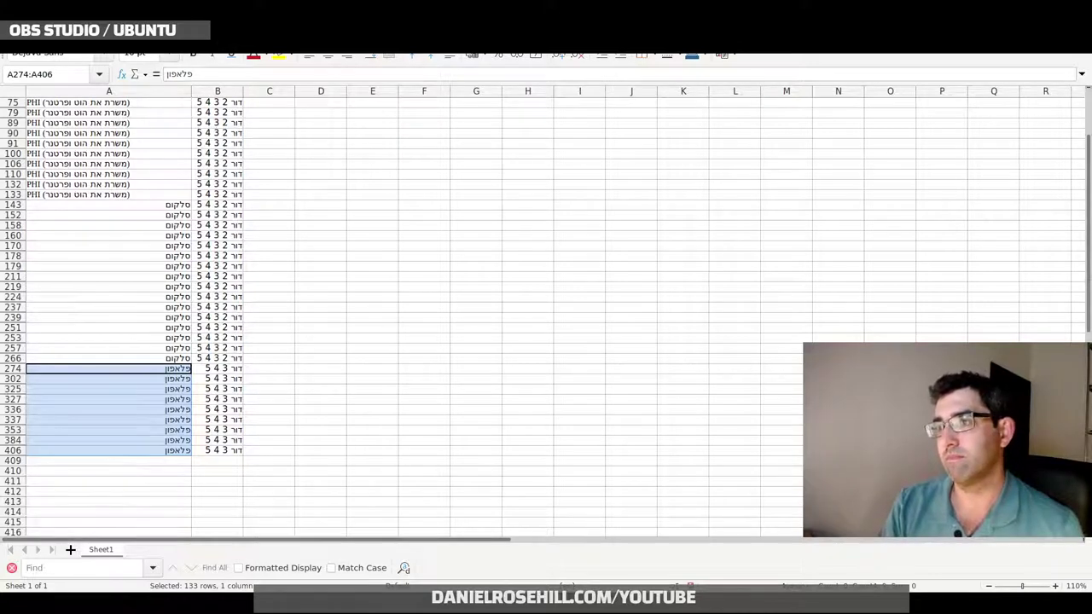
Switch to the Mousepad note with the antenna counts per company and place it over the spreadsheet beside the company data.
key(alt+Tab)
drag(725, 348, 489, 134)
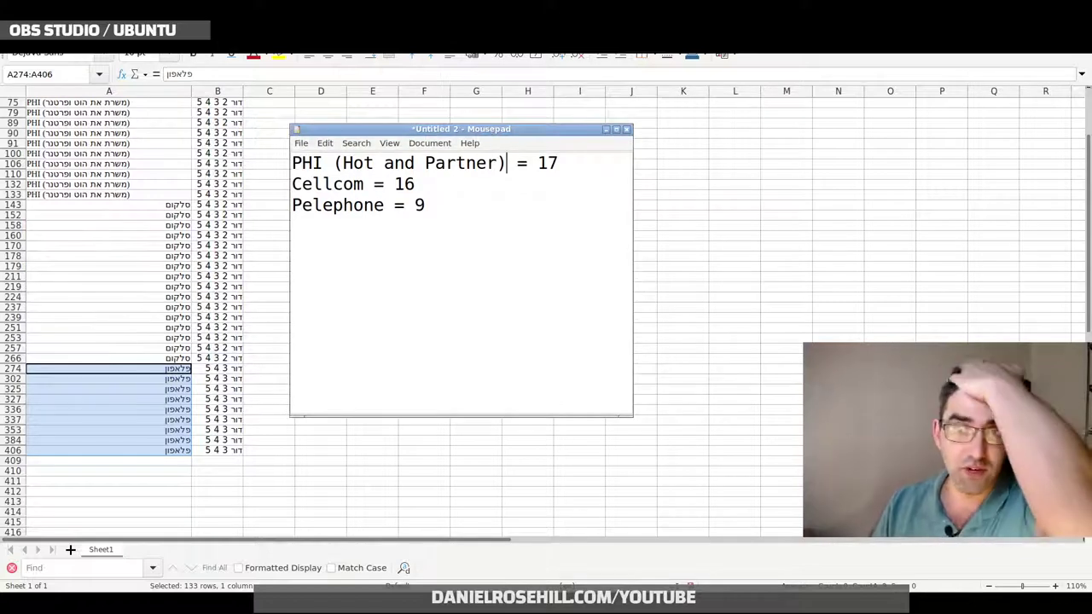